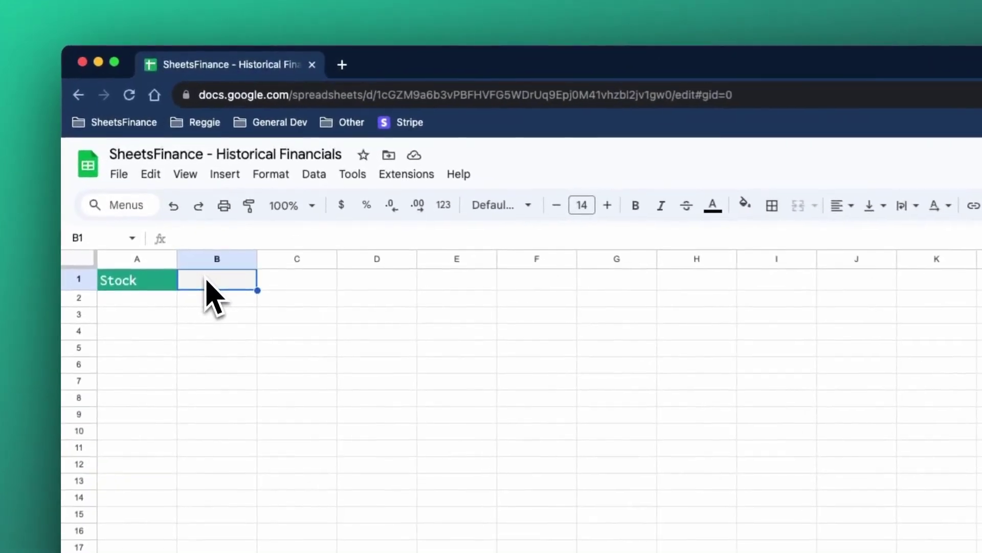
Enter MSFT in B1 and open the SheetsFinance Function Generator with A2 as the output cell.
text(MSFT)
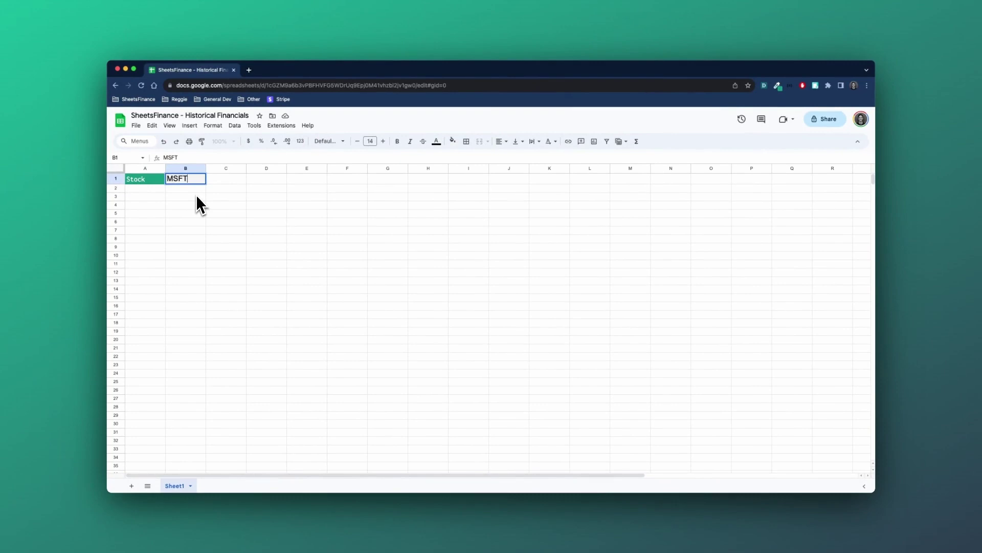
key(Return)
click(195, 182)
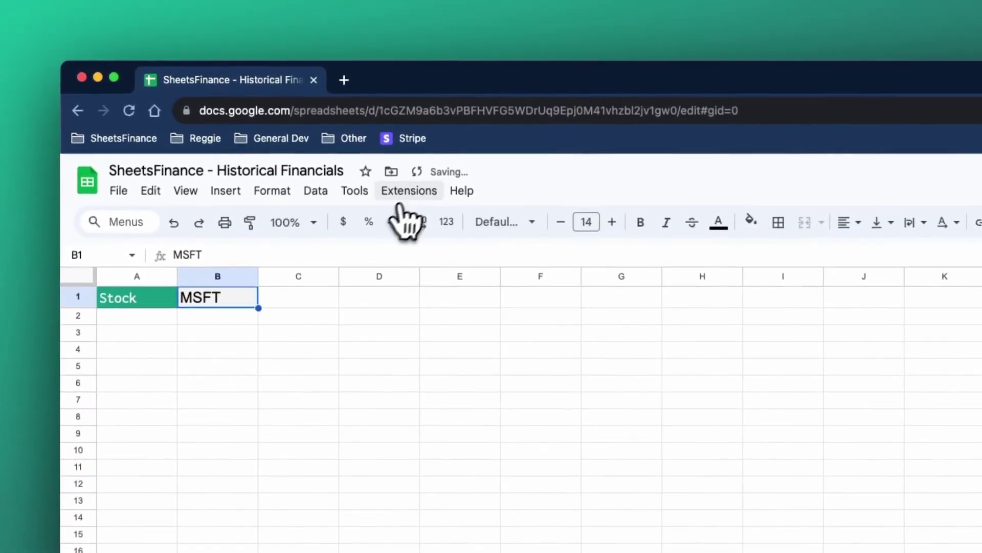
click(398, 201)
mouse_move(453, 364)
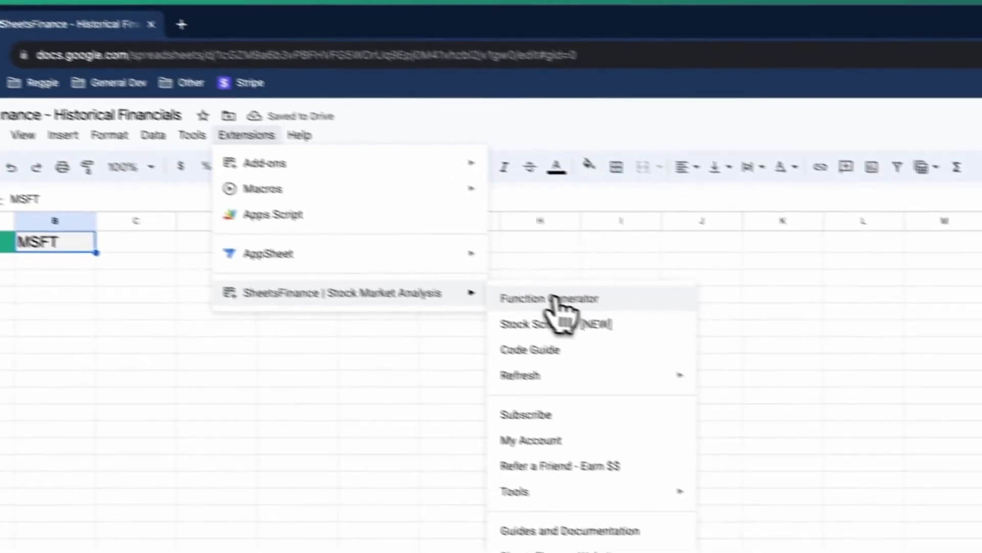
click(560, 302)
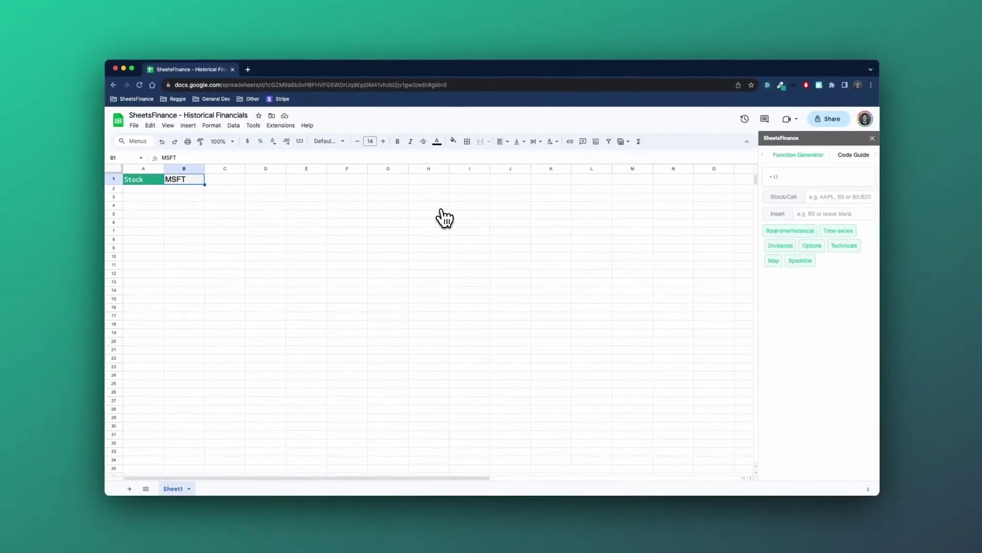
click(149, 189)
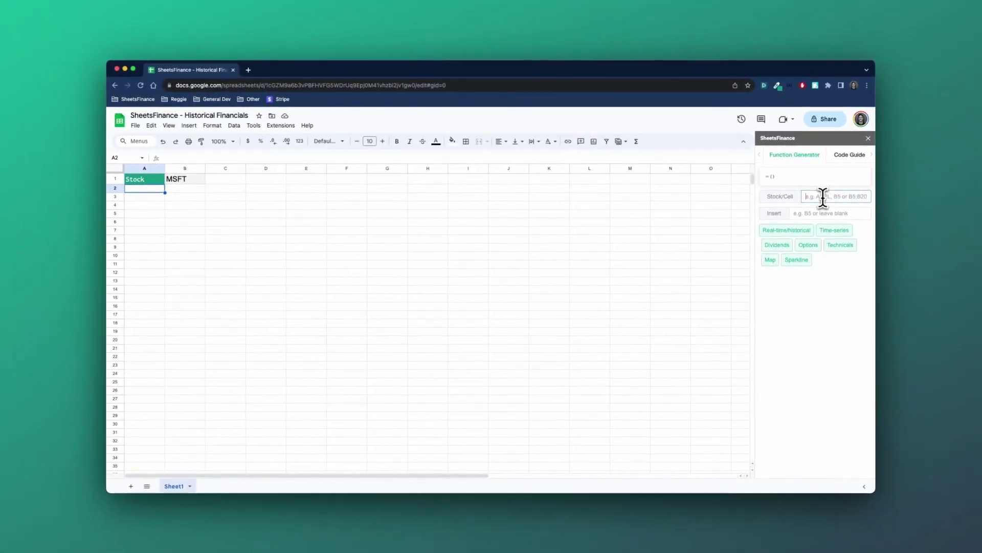
Configure the generator for B1: Real-time/historical, Income Statement, sub-type All, date 2022.
text(B1)
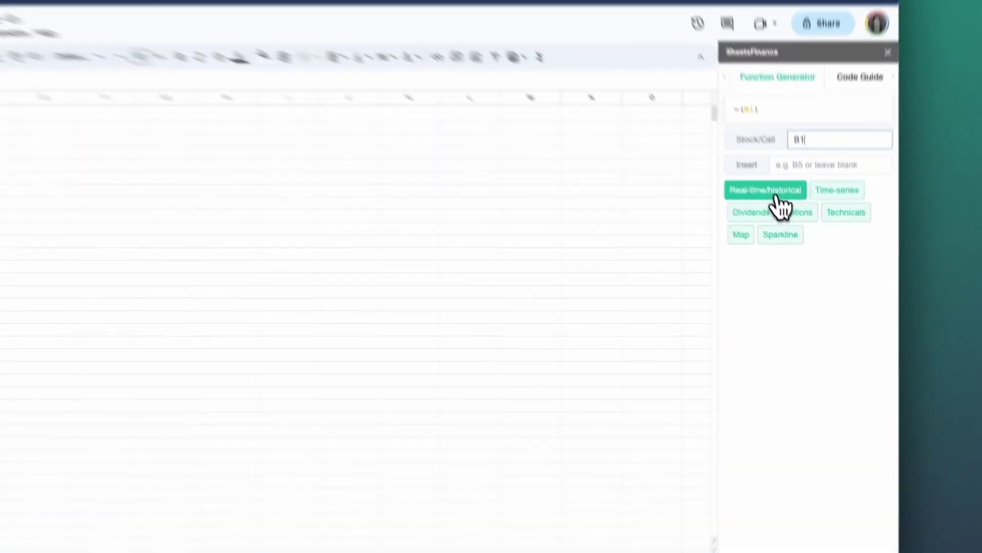
click(797, 236)
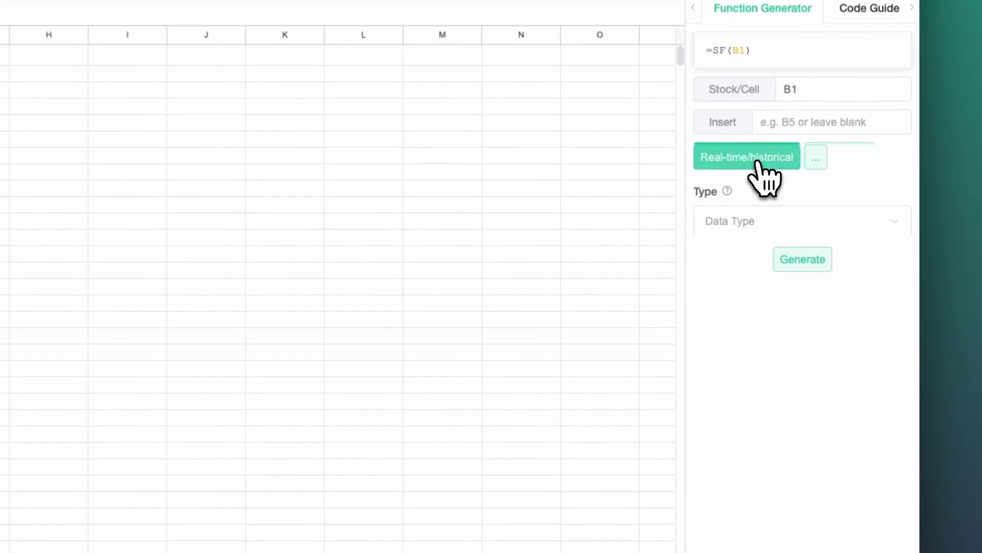
click(788, 226)
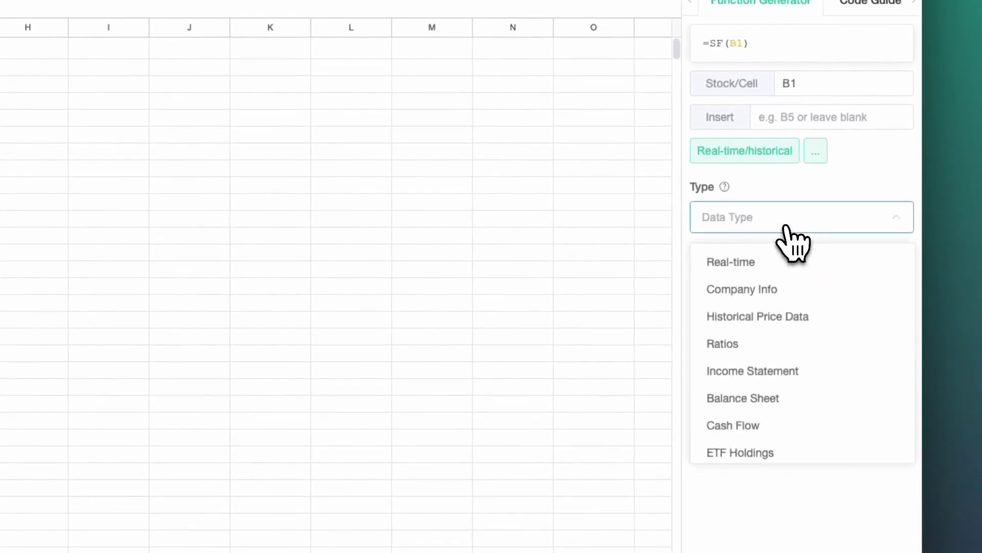
click(789, 381)
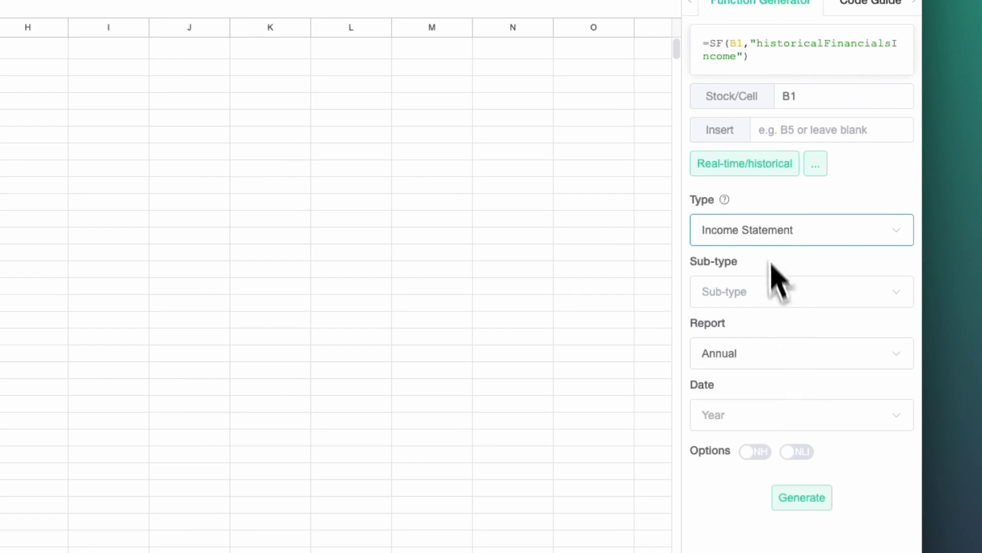
mouse_move(734, 162)
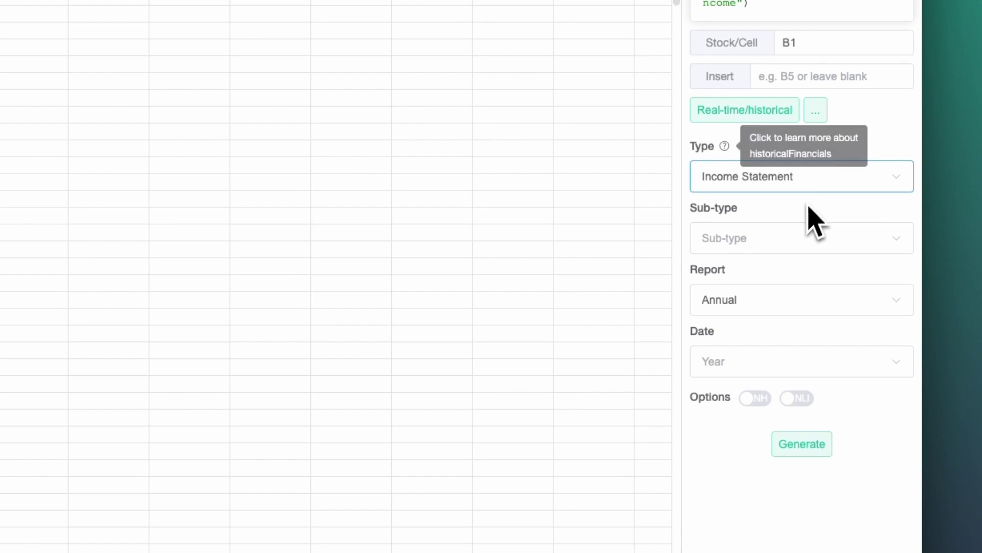
click(792, 246)
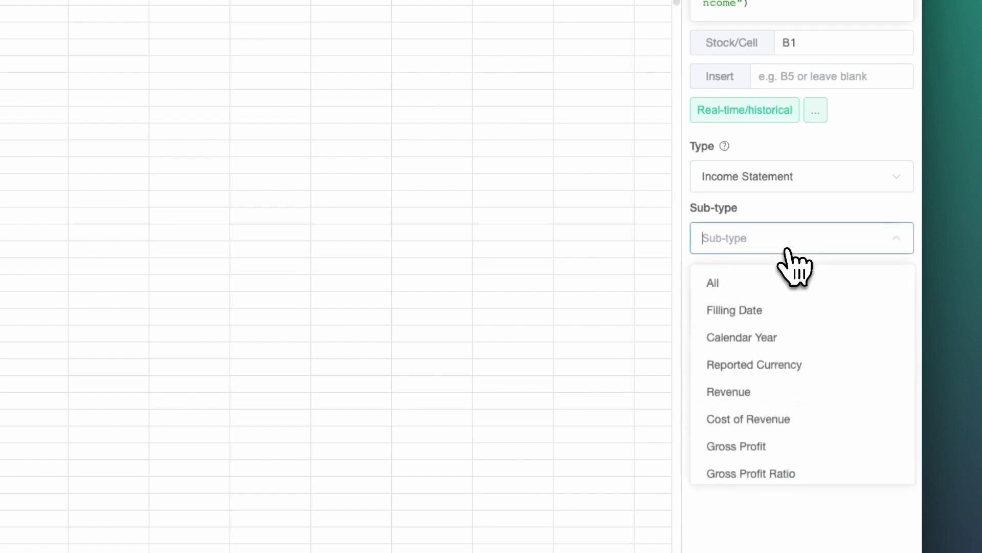
click(754, 288)
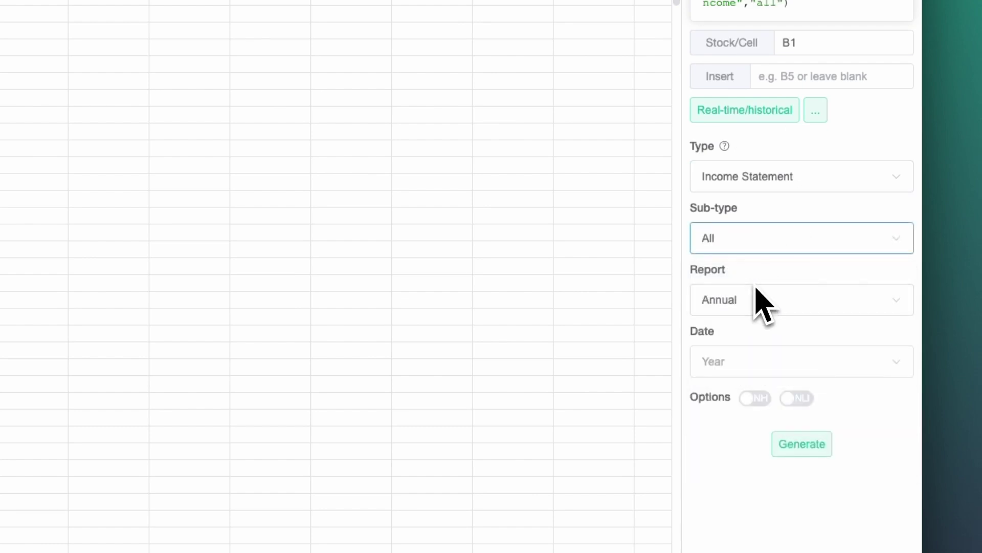
click(805, 367)
click(786, 188)
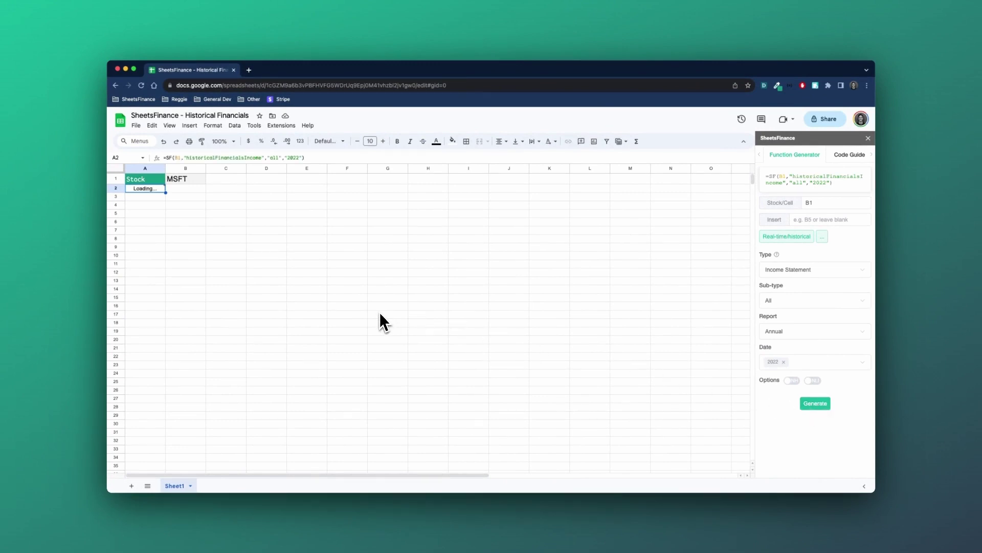
Auto-fit column A to the income statement line item names in A2:B35.
mouse_move(157, 193)
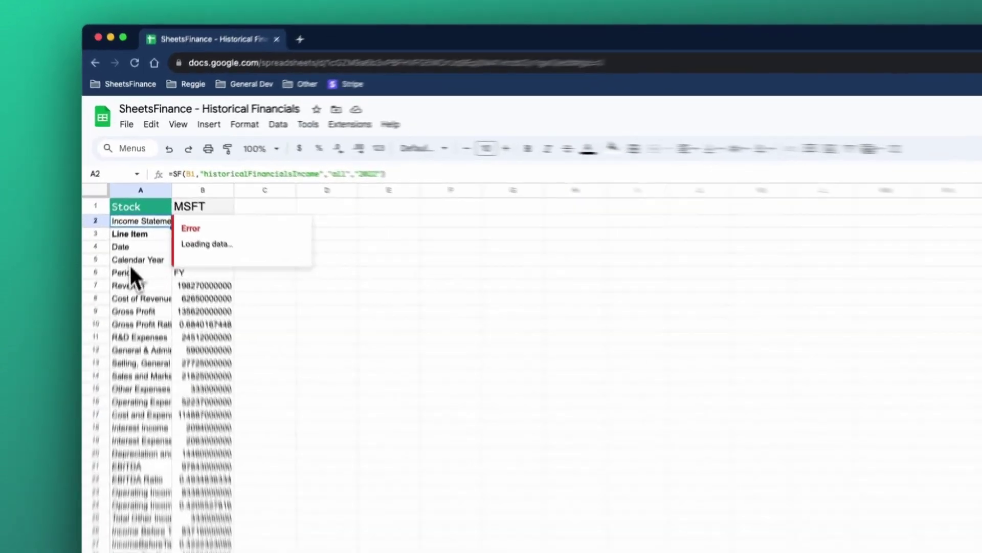
click(156, 222)
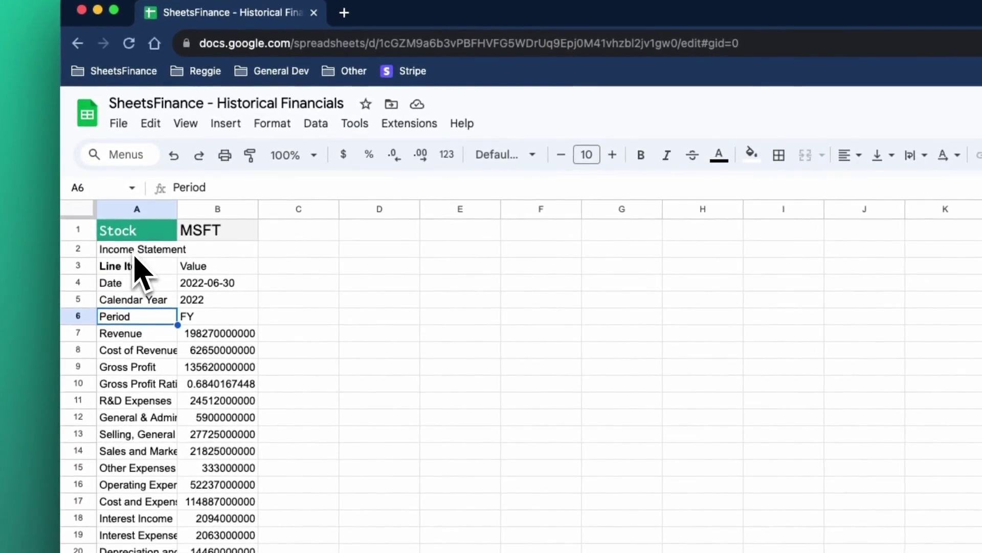
click(134, 251)
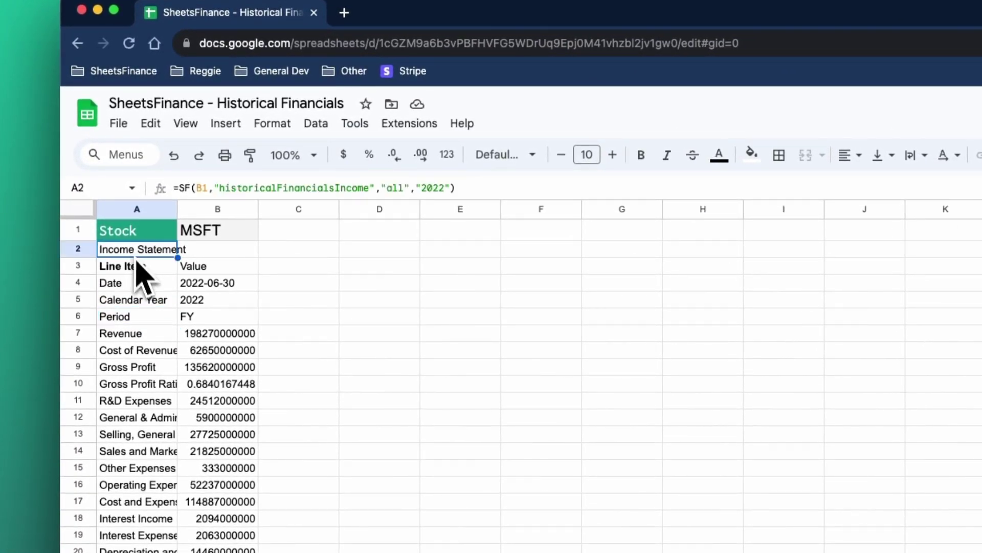
double_click(176, 210)
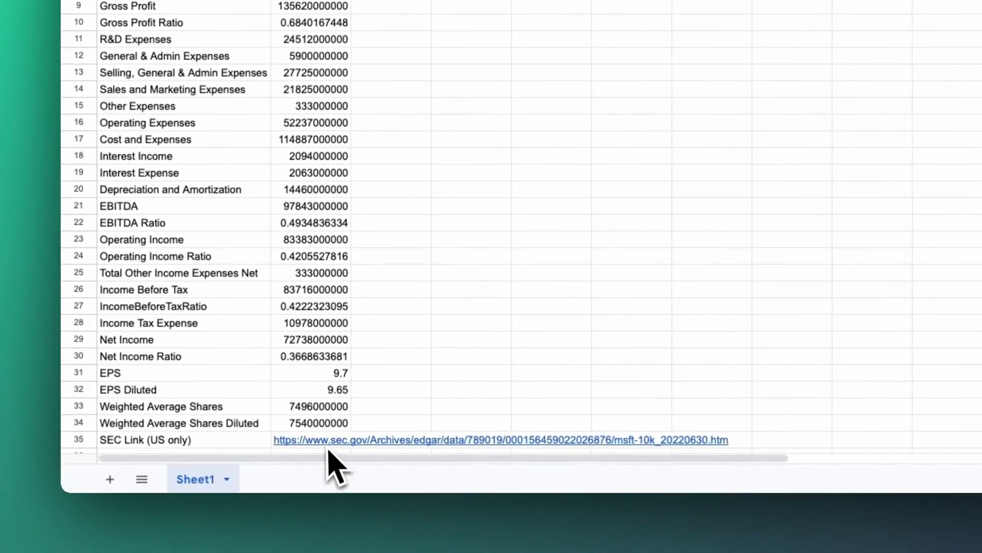
mouse_move(241, 469)
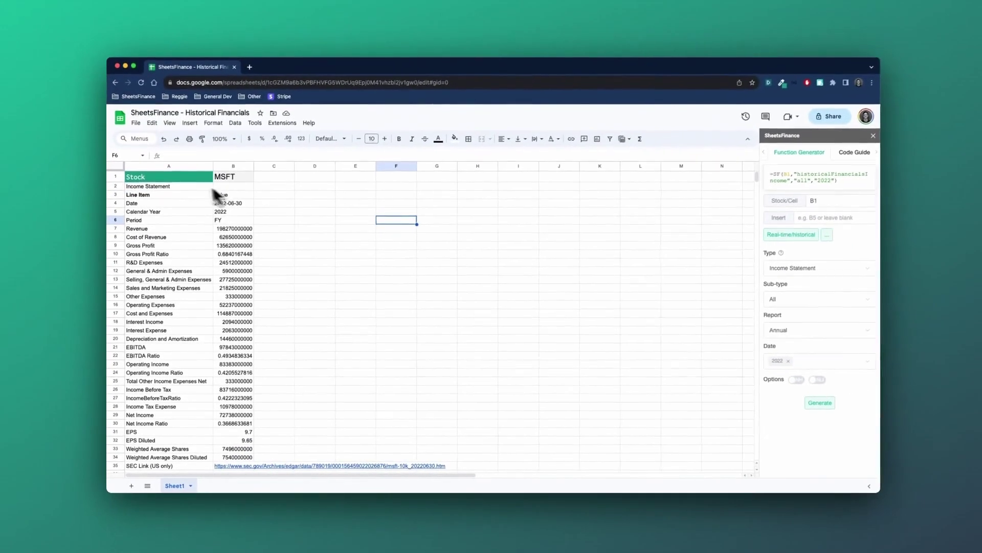
click(188, 188)
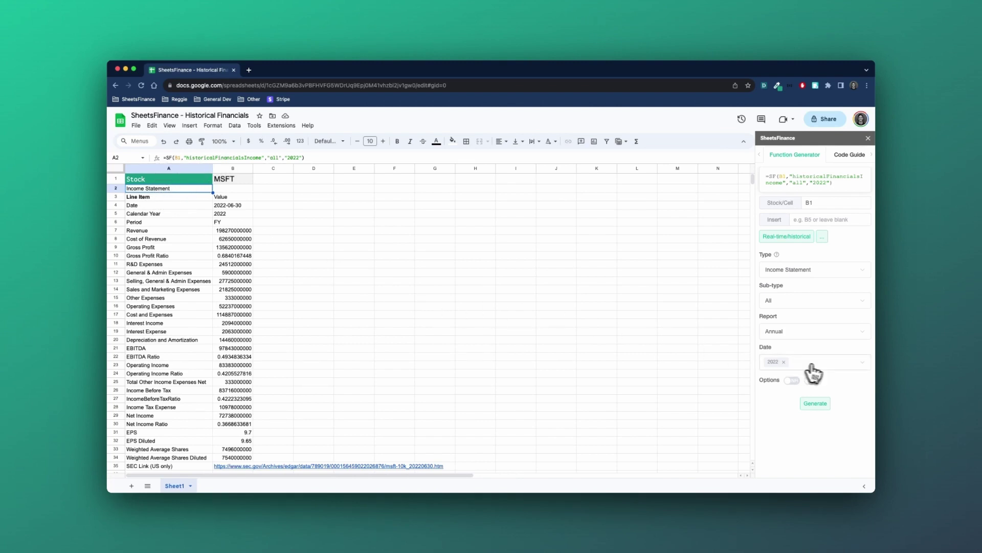
Switch the income statement date from 2022 to ttm and regenerate the formula in A2.
click(850, 366)
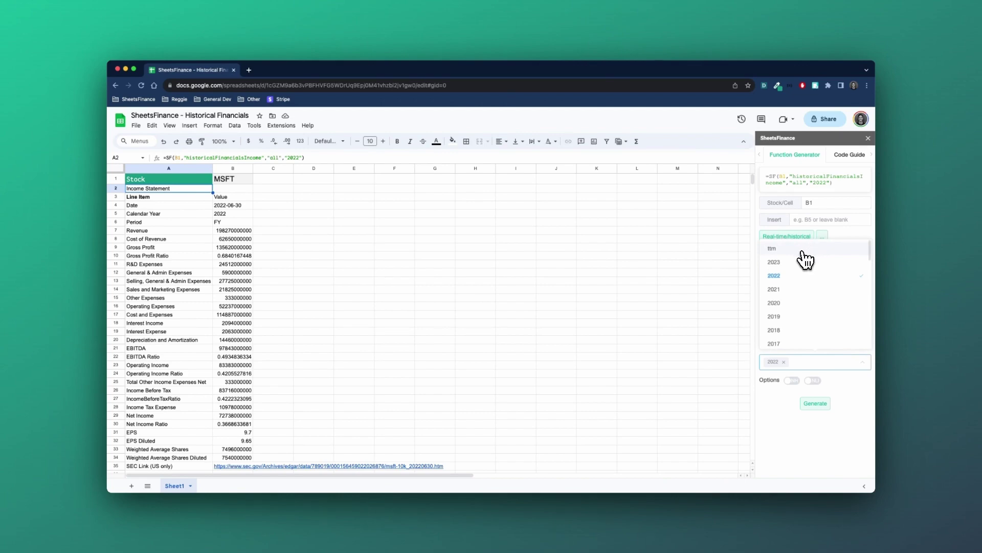
click(803, 250)
click(784, 361)
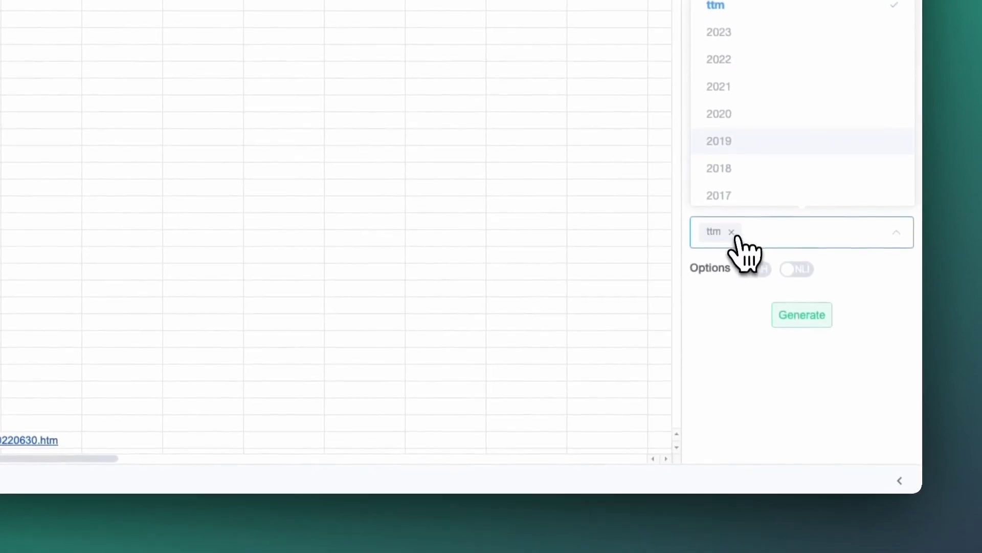
click(734, 373)
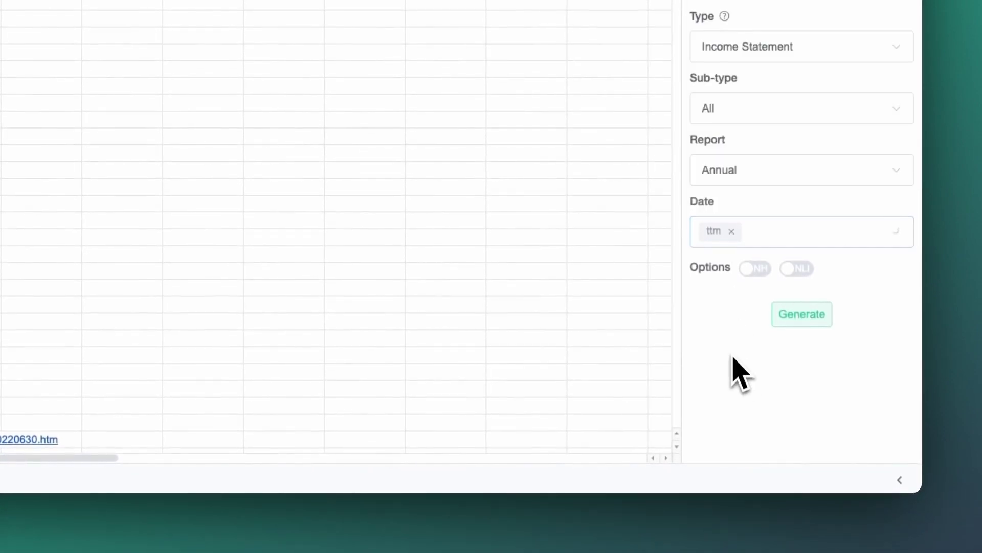
click(806, 323)
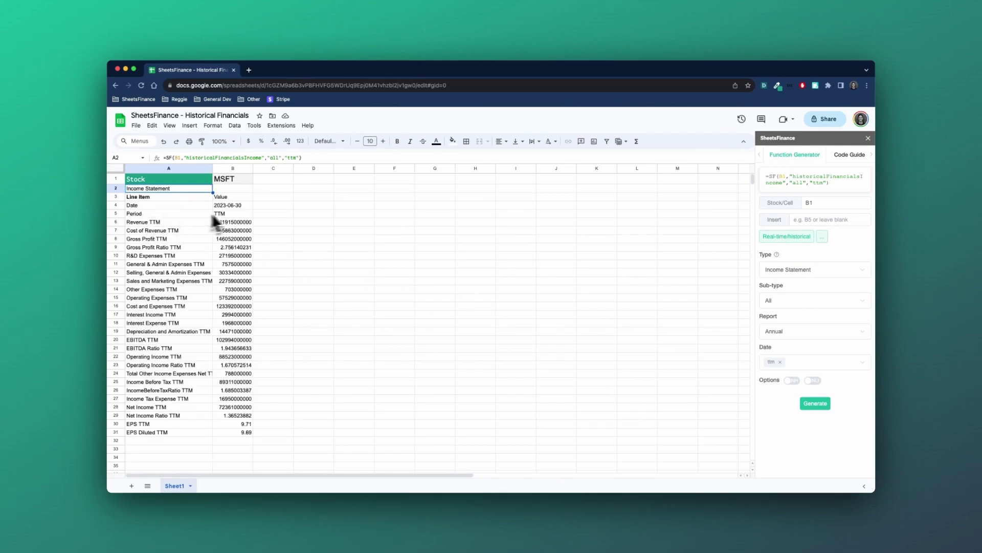
click(227, 214)
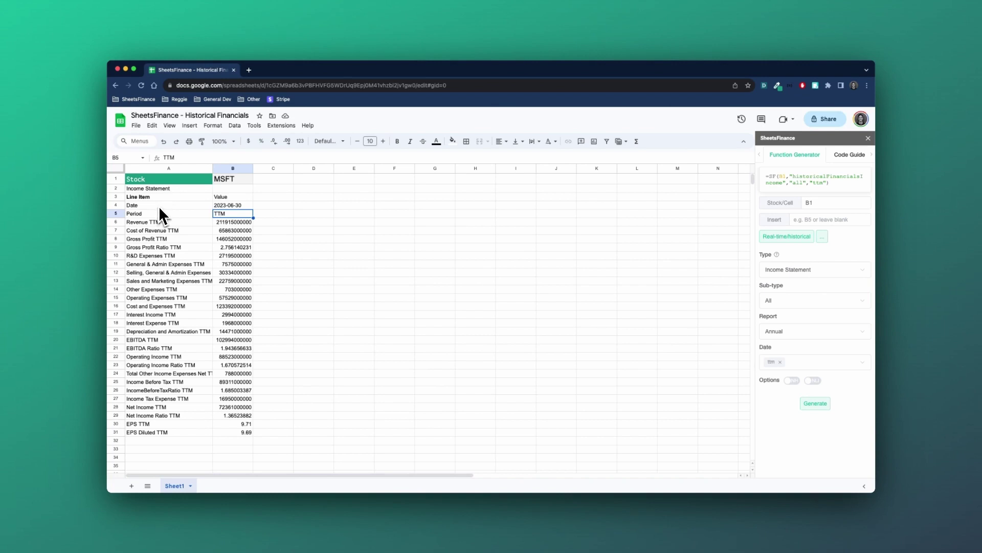
click(168, 190)
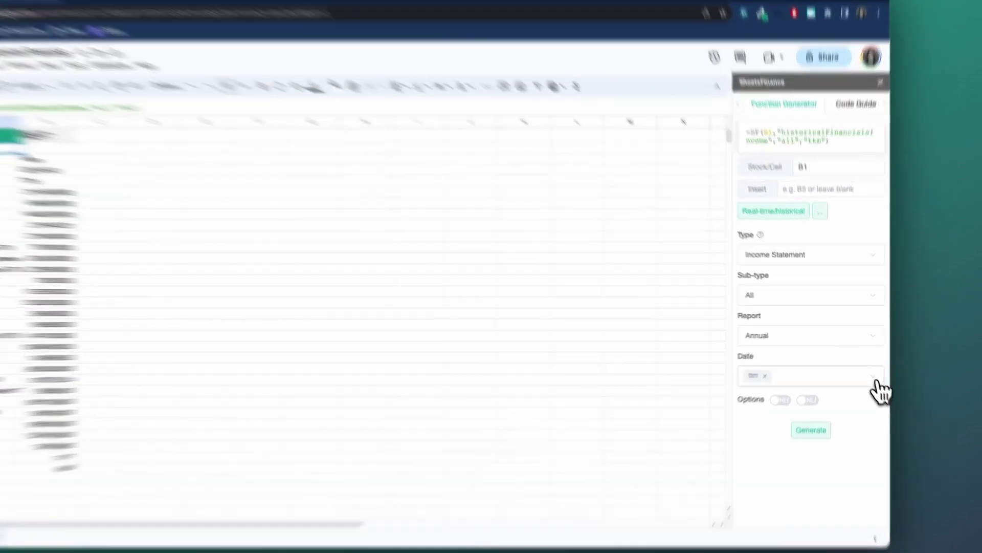
Replace the ttm date with the 2012 and 2022 years in the generator's Date list.
click(866, 366)
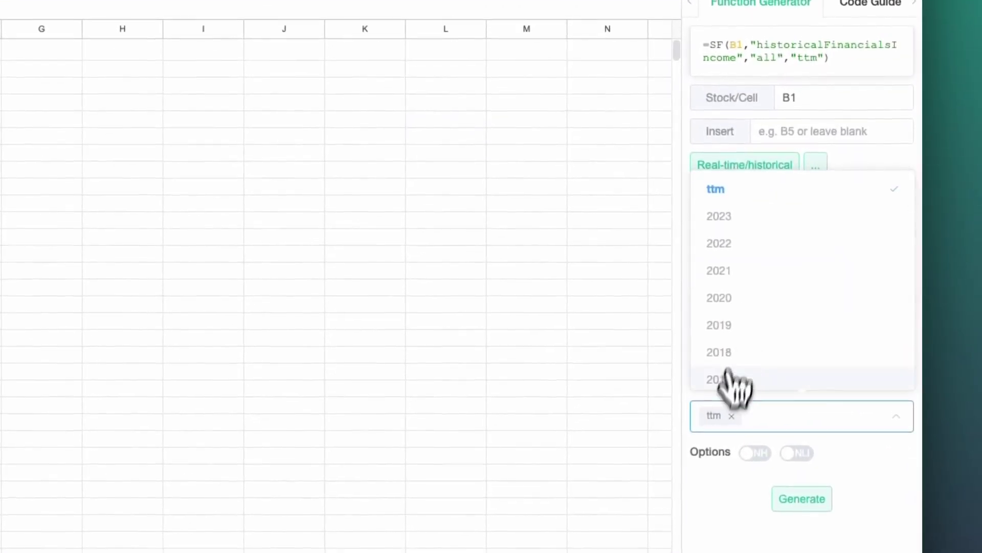
click(732, 411)
scroll(807, 240, down, 4)
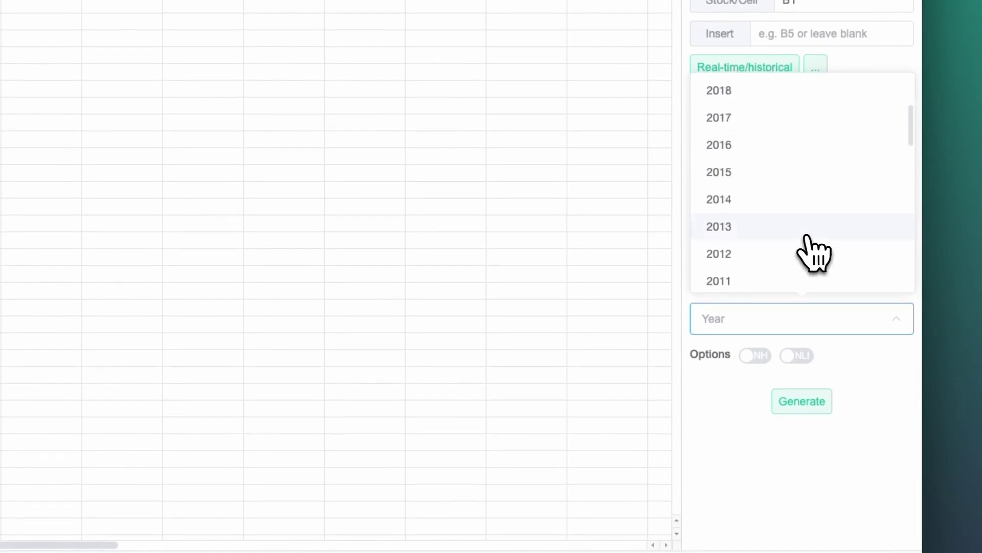
click(748, 256)
scroll(752, 240, up, 4)
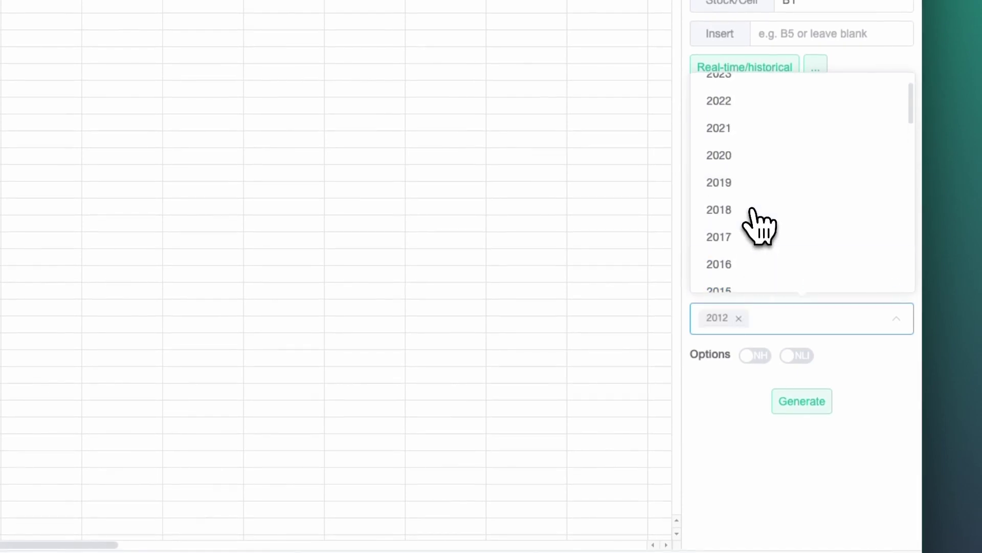
click(757, 147)
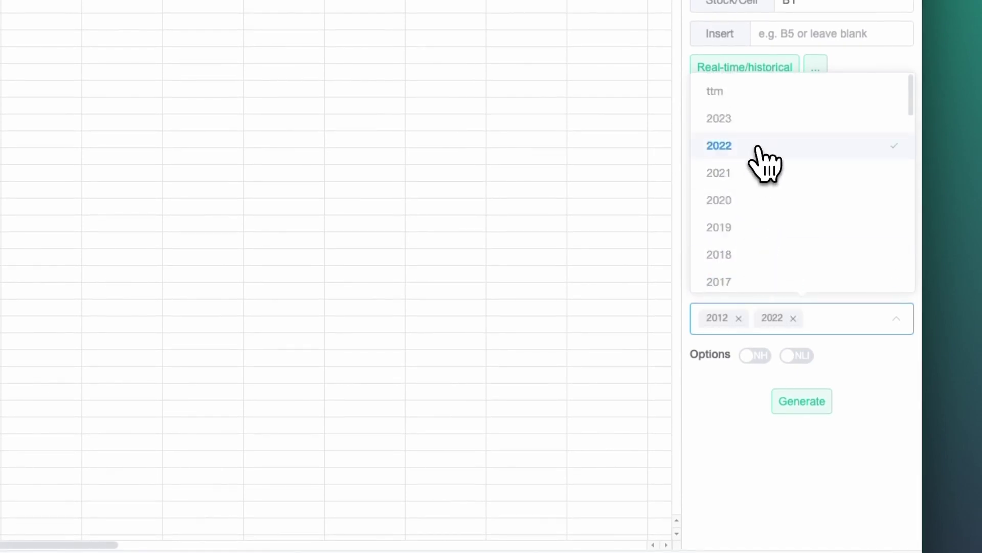
click(750, 343)
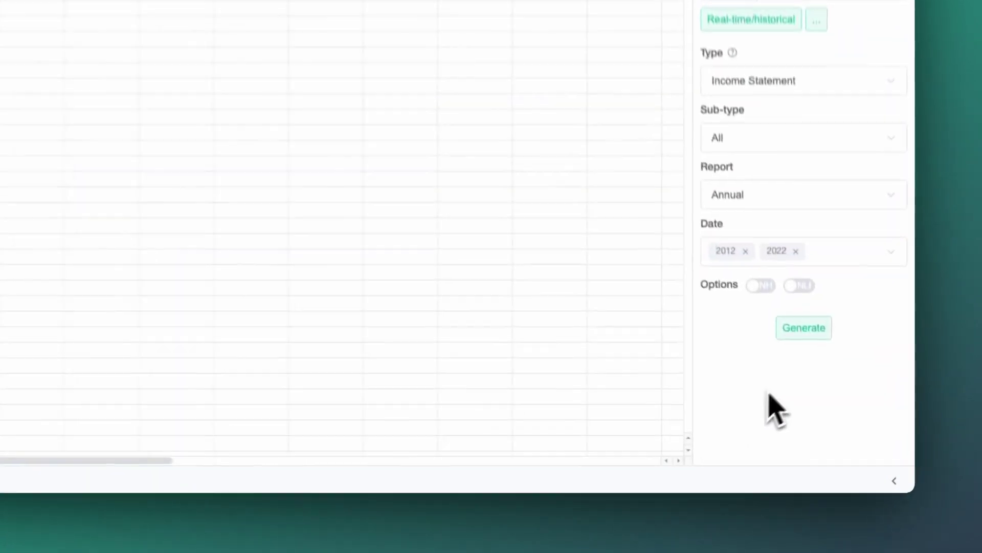
Insert the 2012-2022 income formula, then delete its year argument so A2 shows FY 2023.
click(797, 322)
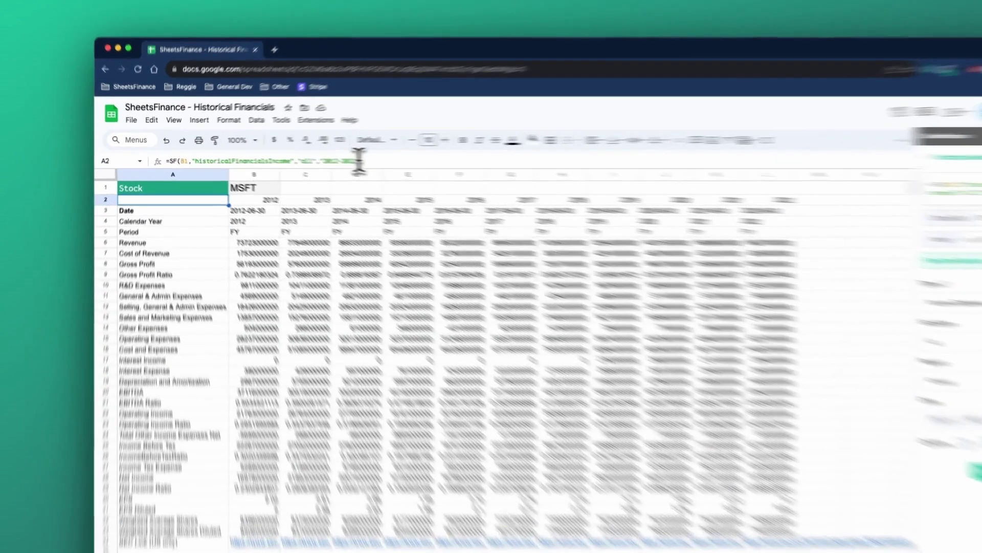
click(313, 157)
drag(313, 157, 285, 157)
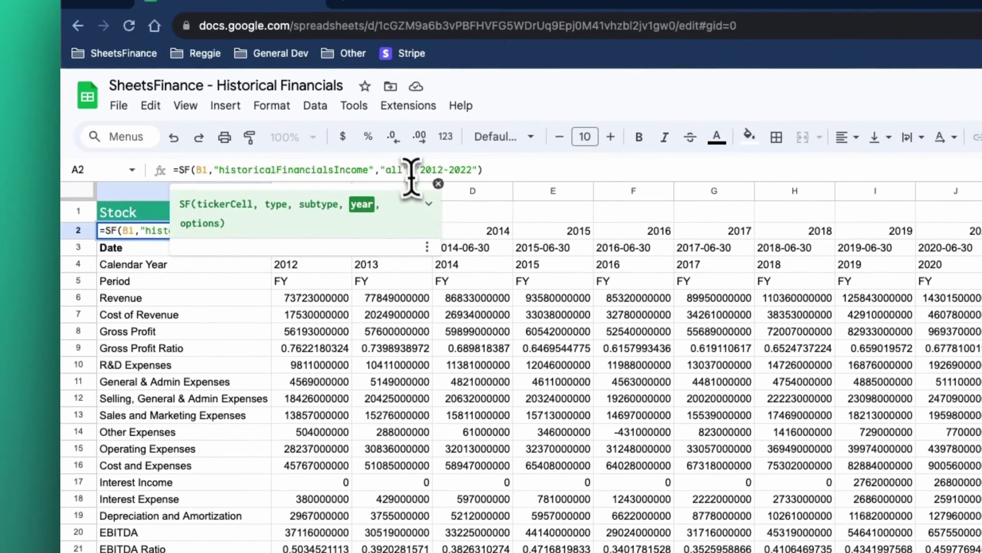
drag(417, 170, 415, 170)
key(BackSpace)
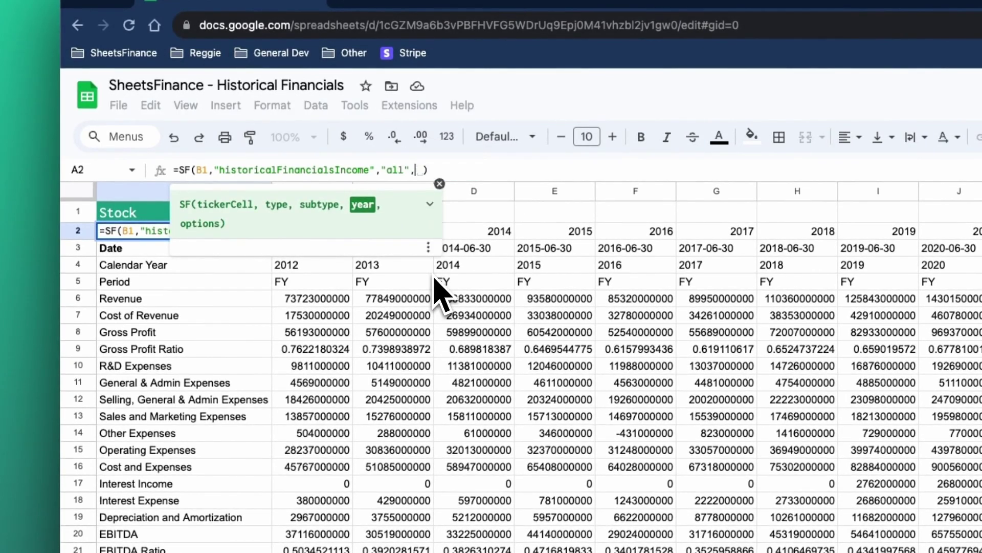
key(BackSpace)
key(Return)
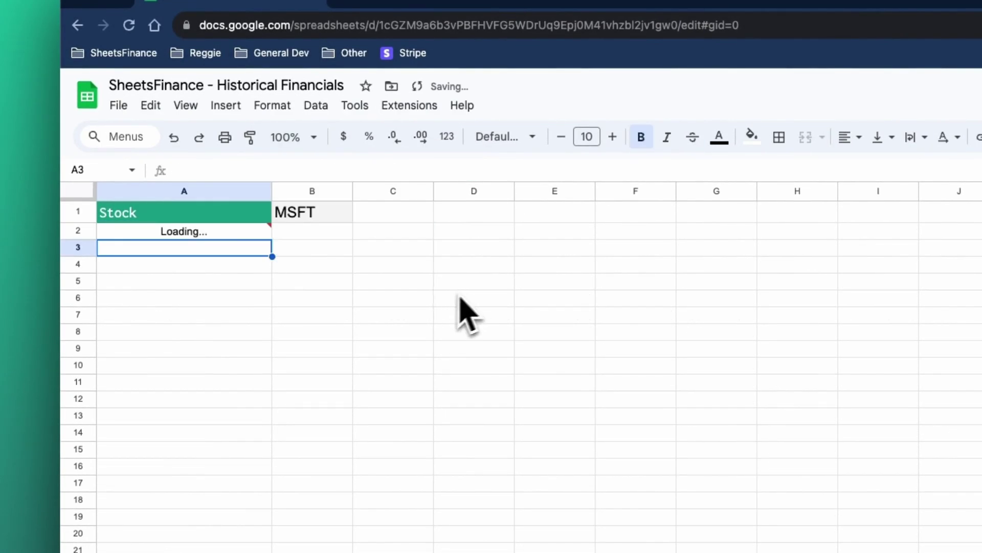
click(217, 233)
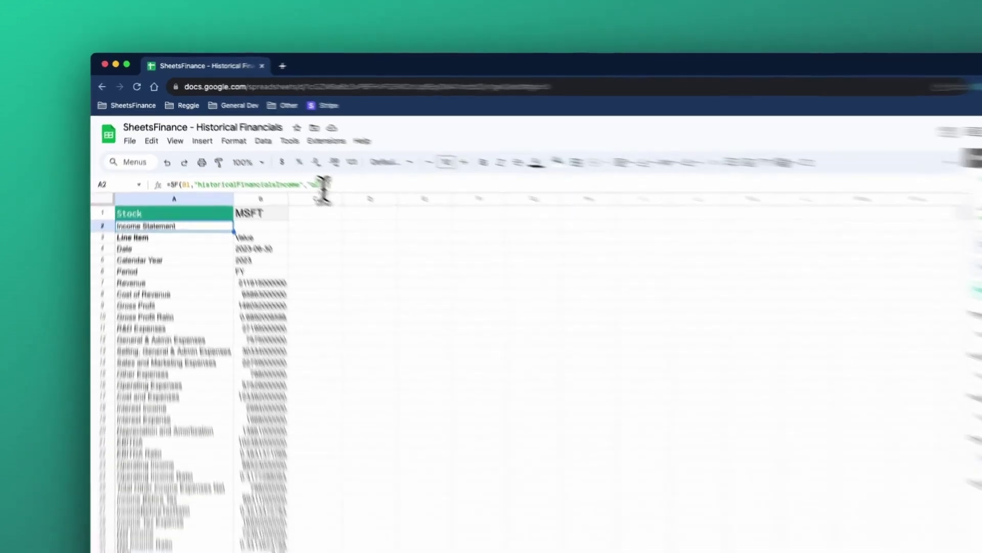
click(323, 185)
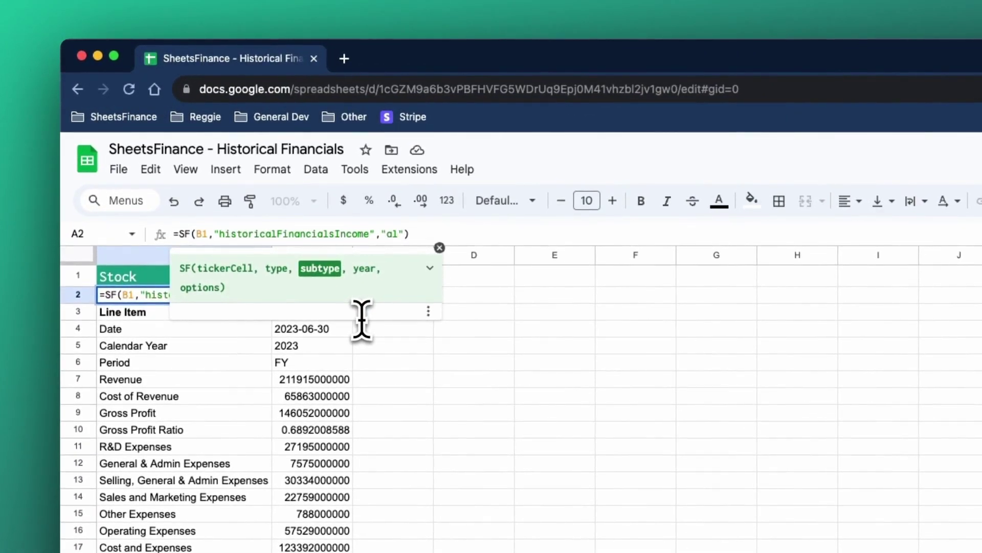
text(r)
text(eve)
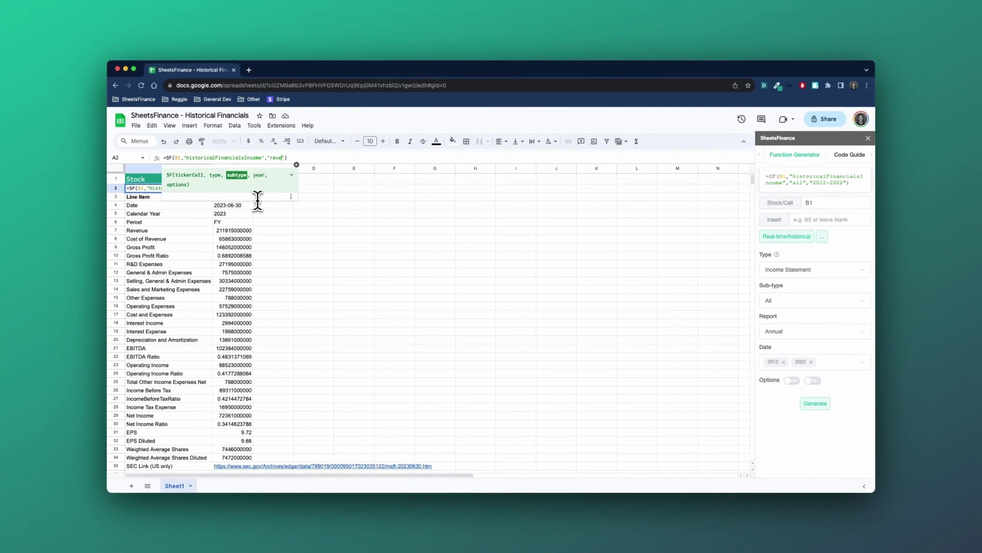
text(nue)
key(Return)
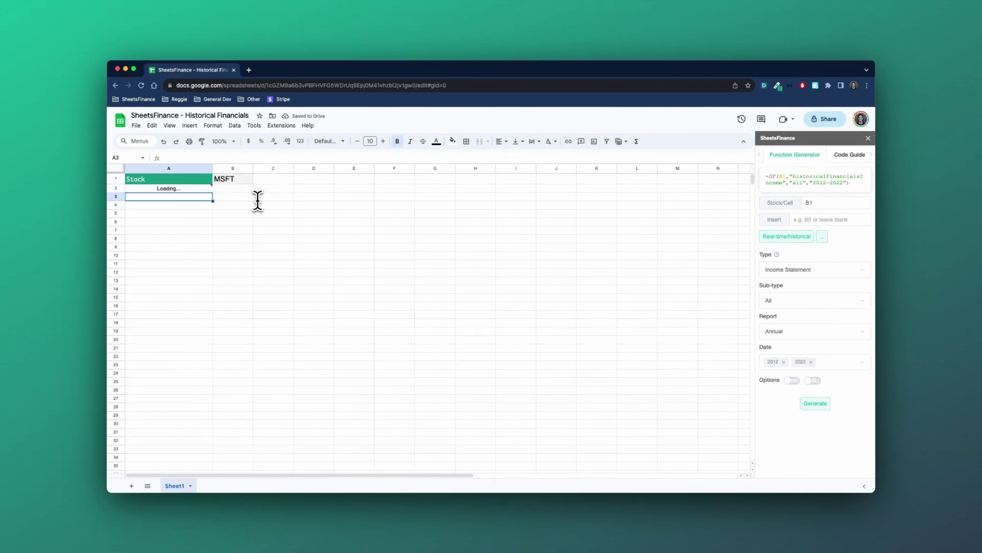
click(187, 189)
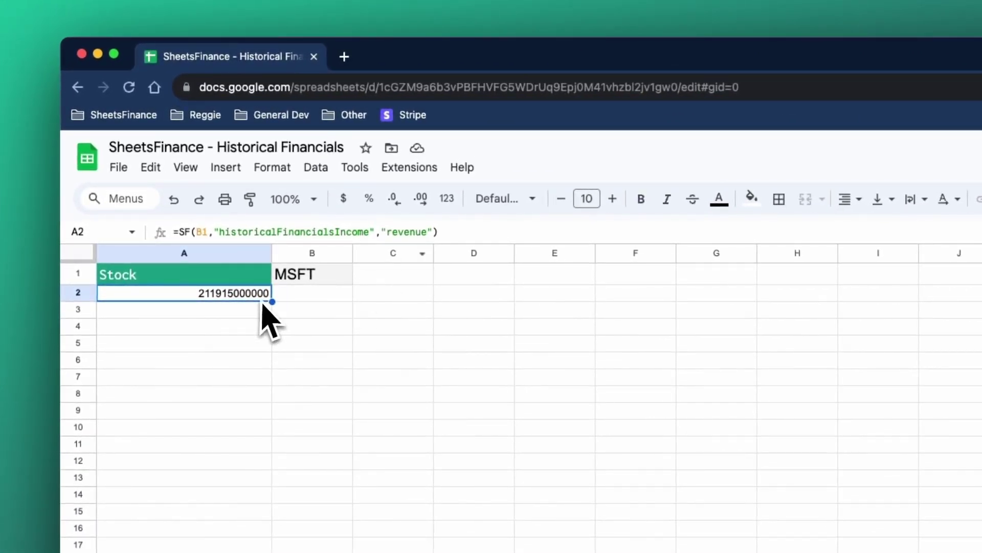
Append the "2012-2022" range to the revenue SF formula in A2.
click(434, 232)
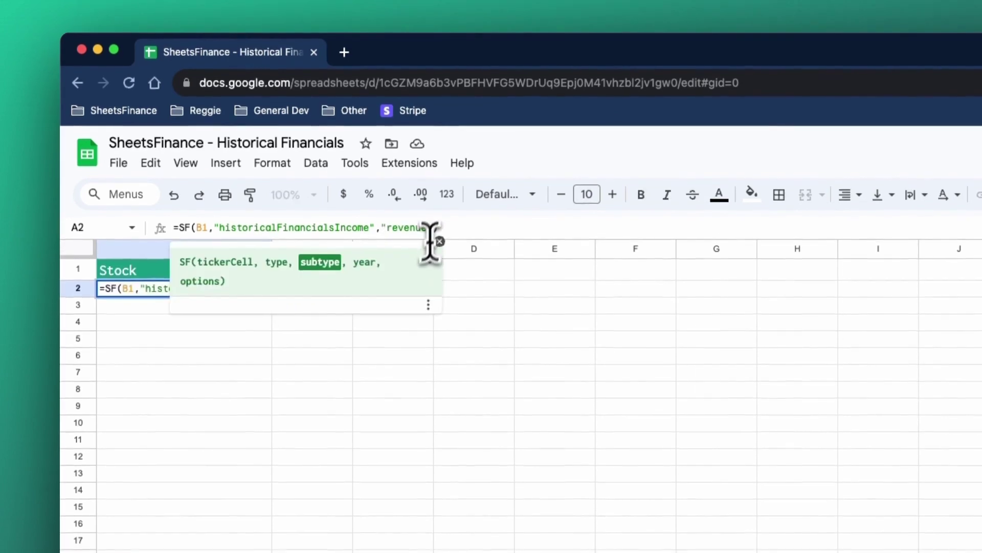
text(, "2012-2022)
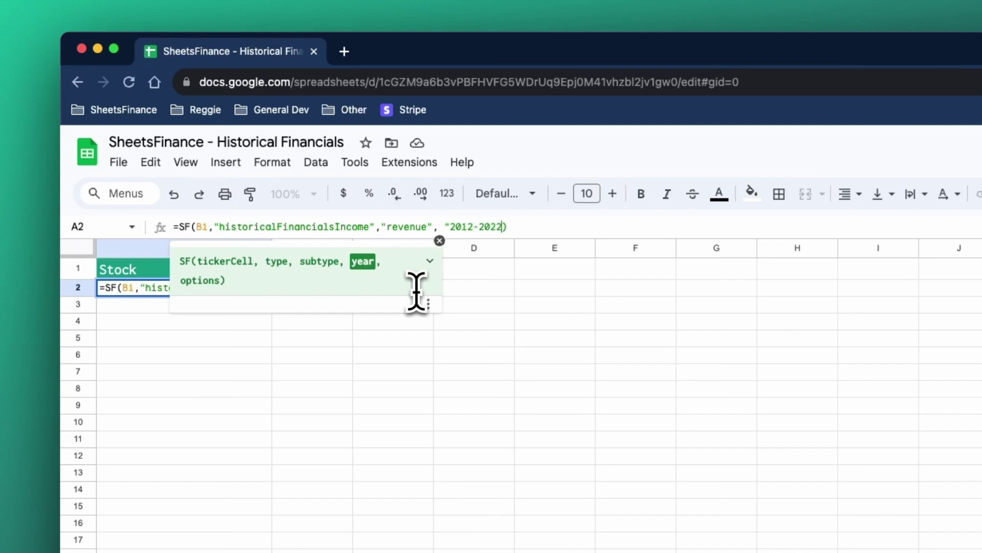
text(")
key(Return)
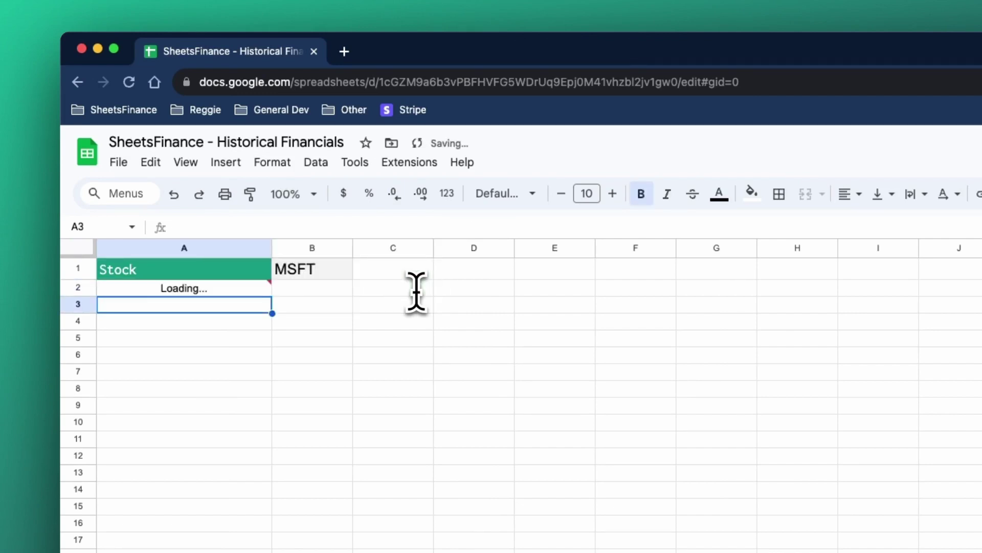
click(229, 290)
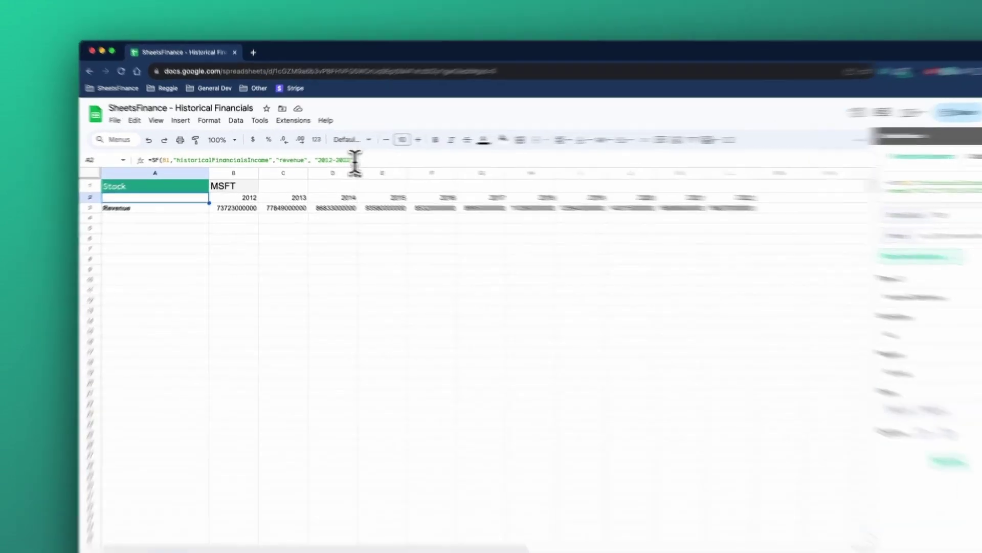
Add the "NH&NLI" option to the A2 SF formula after the year range.
key(Return)
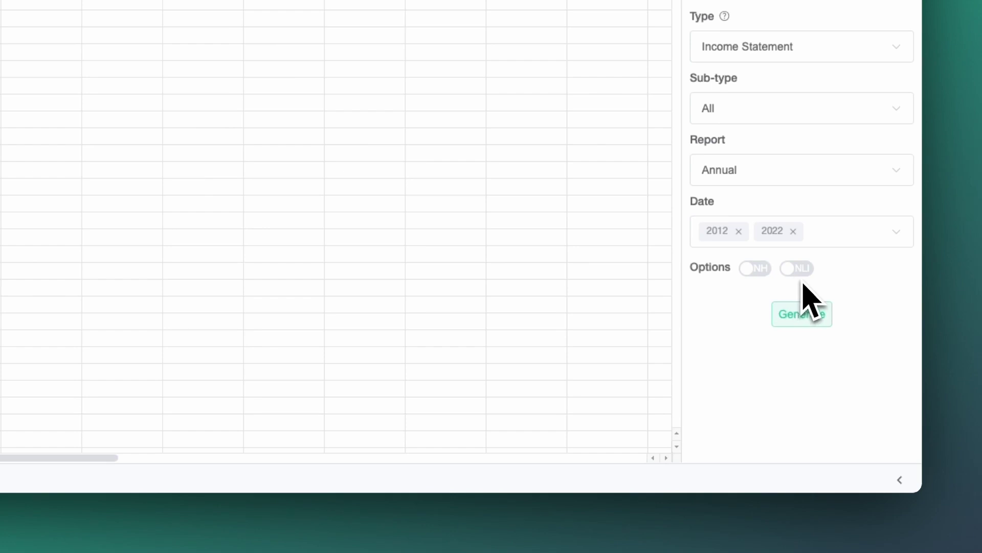
click(805, 312)
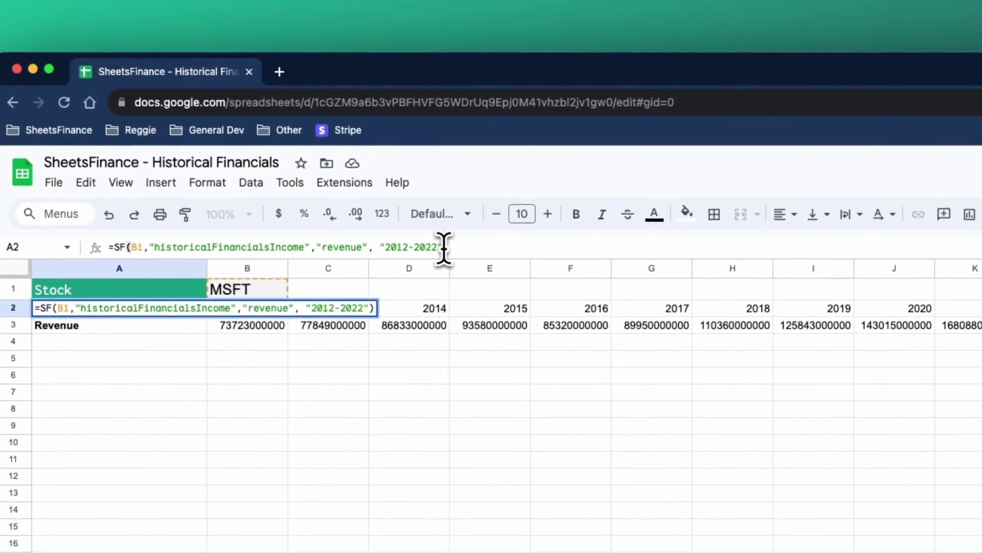
click(441, 248)
text(,)
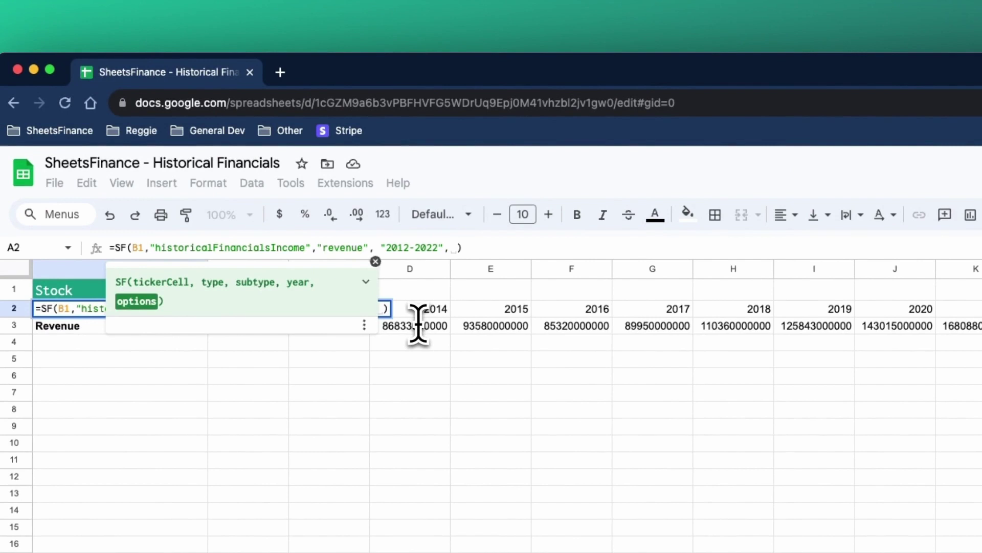
key(BackSpace)
text("NH&NLI)
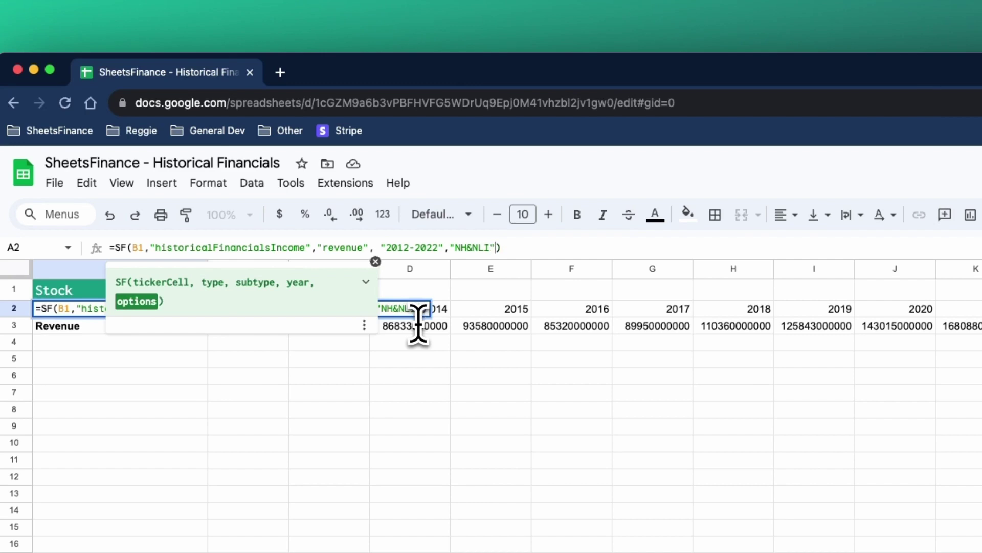
key(Return)
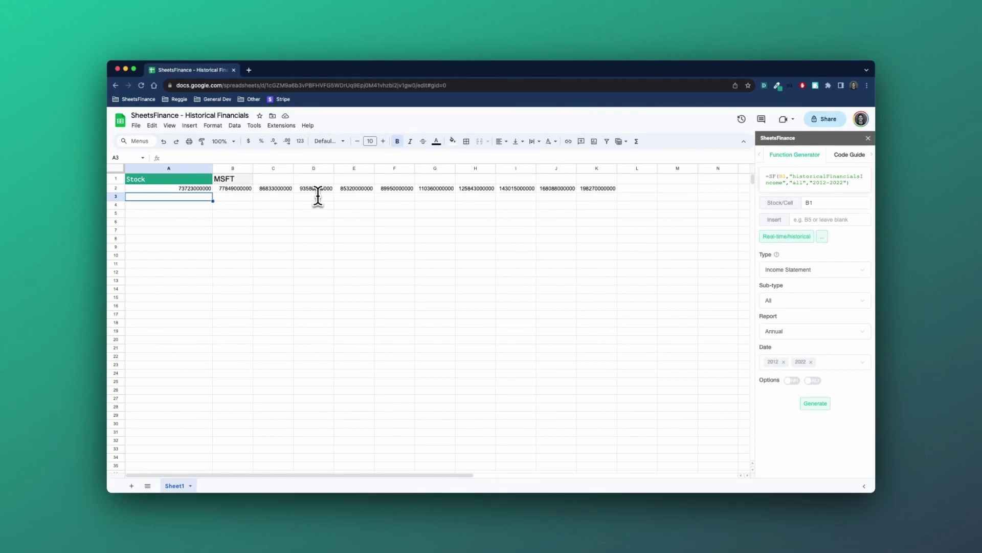
Set the generator to Balance Sheet, sub-type All, Q1 report, year 2023.
click(201, 190)
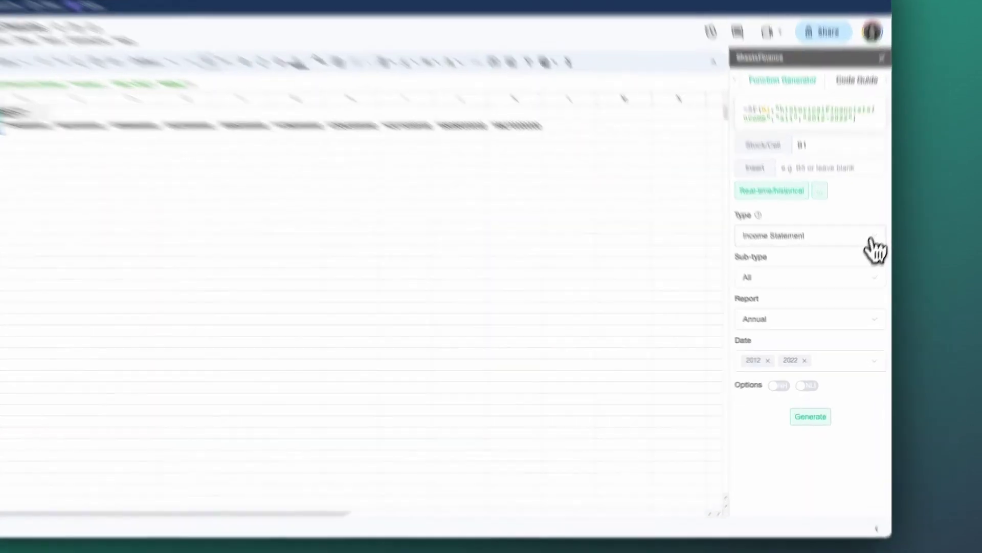
click(862, 276)
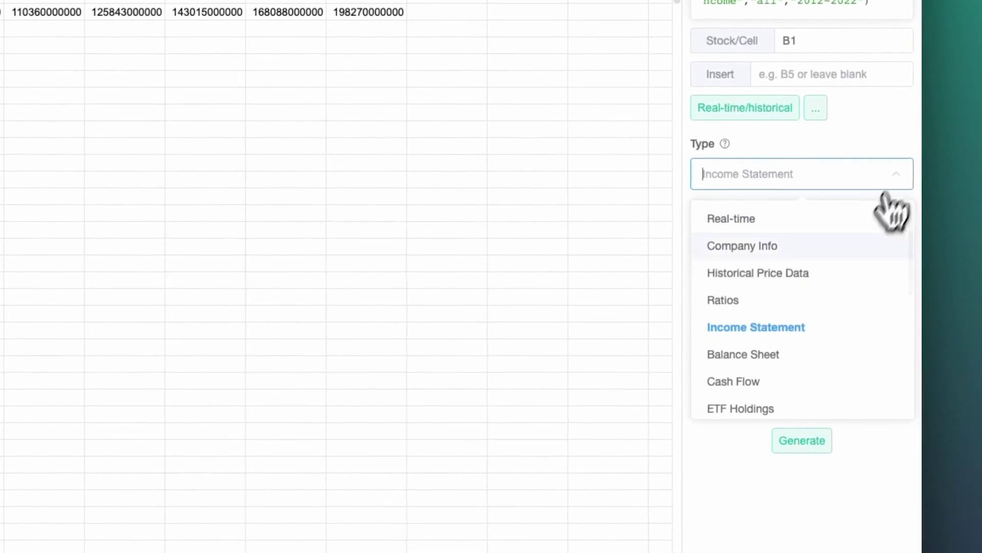
click(777, 358)
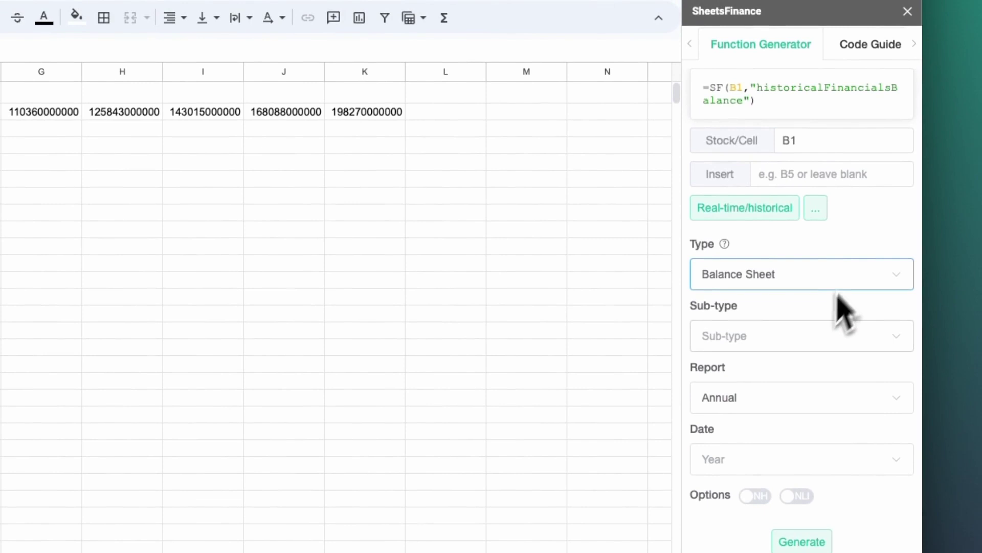
click(822, 337)
click(779, 381)
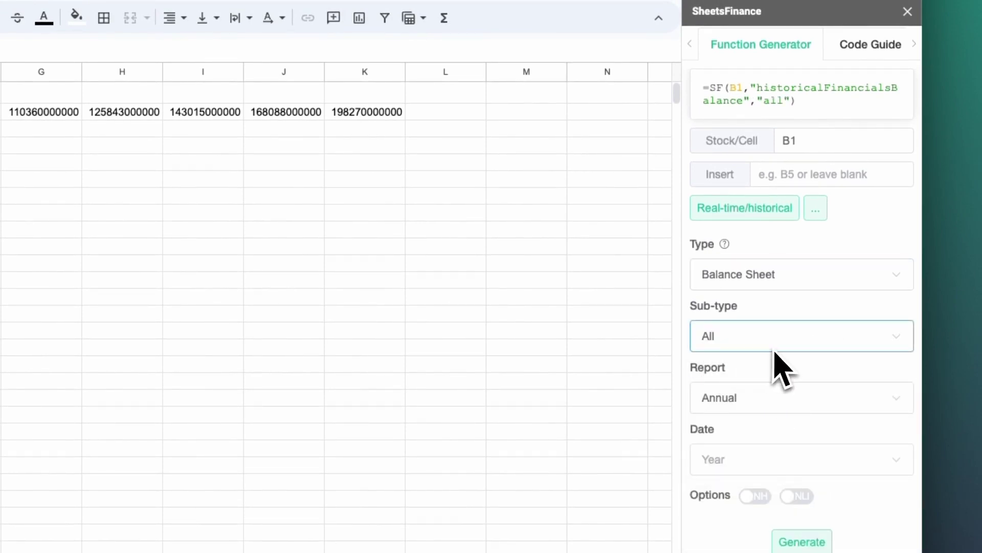
click(792, 402)
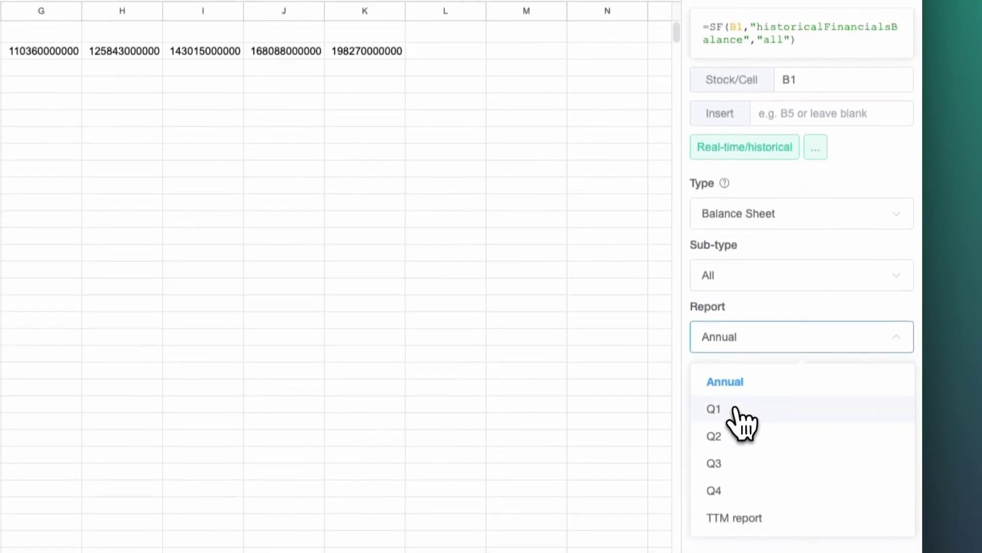
click(742, 464)
click(743, 404)
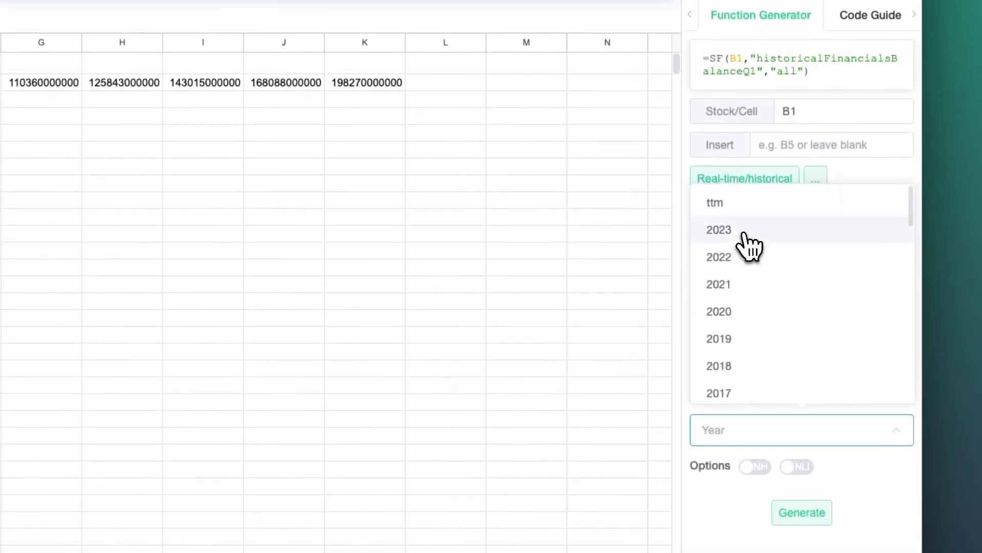
click(745, 233)
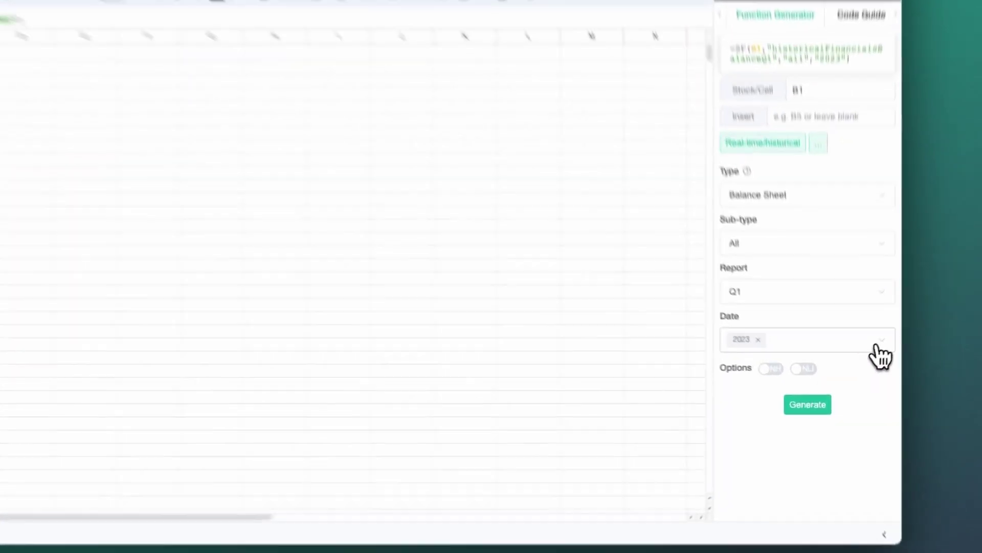
Add 2002 beside 2023 in the SheetsFinance Date list and regenerate the MSFT pull.
click(859, 364)
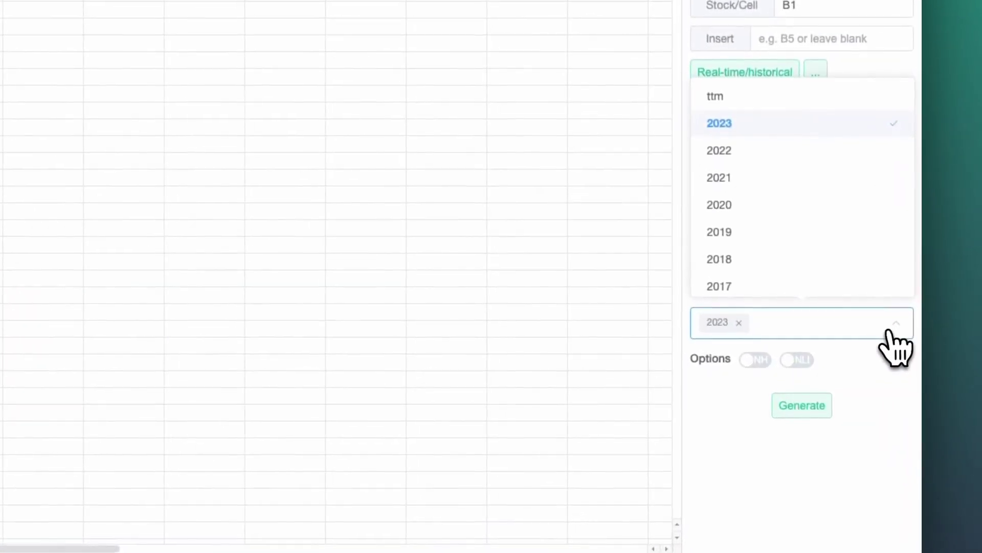
scroll(747, 284, down, 9)
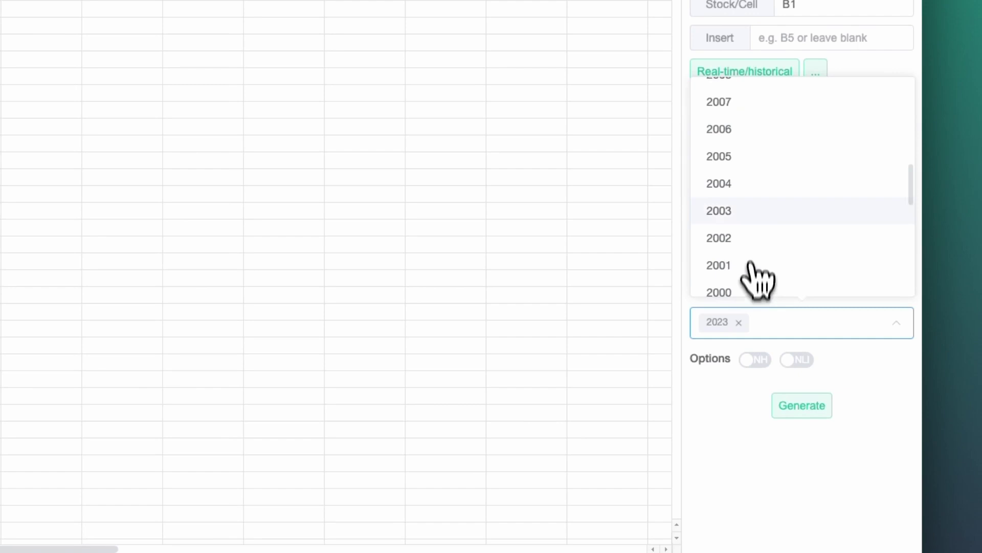
click(748, 256)
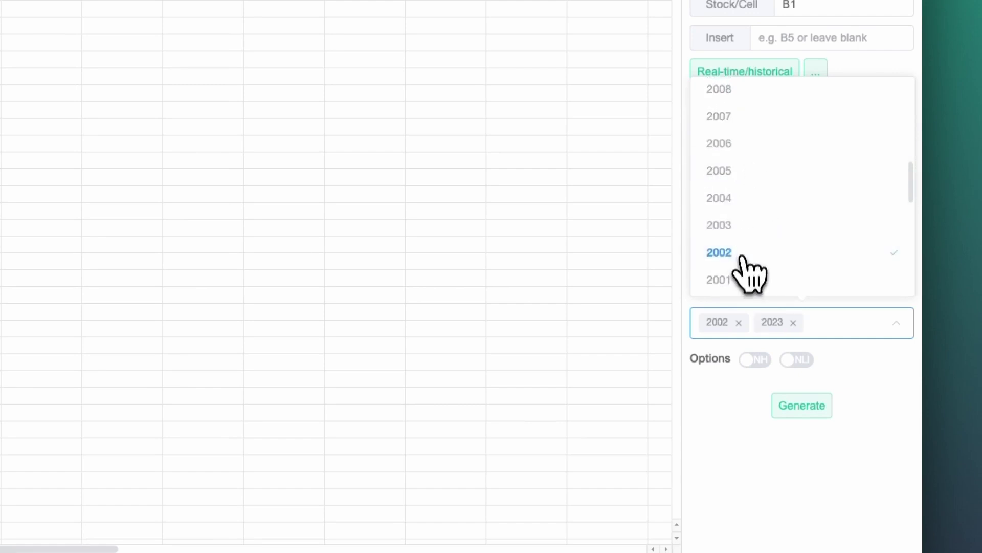
click(748, 439)
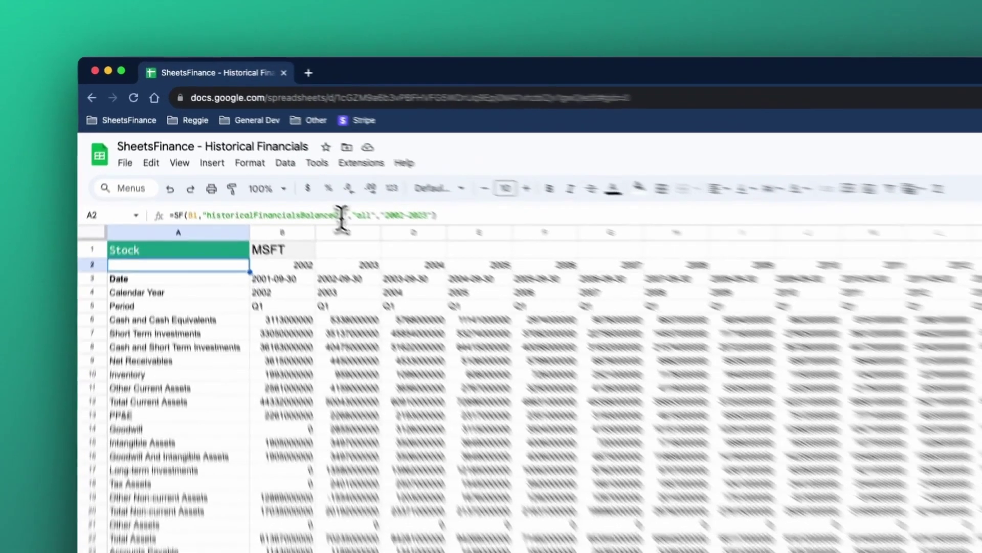
Delete the 1 after BalanceQ in A2's formula so every quarter from 2001-09-30 loads.
click(275, 158)
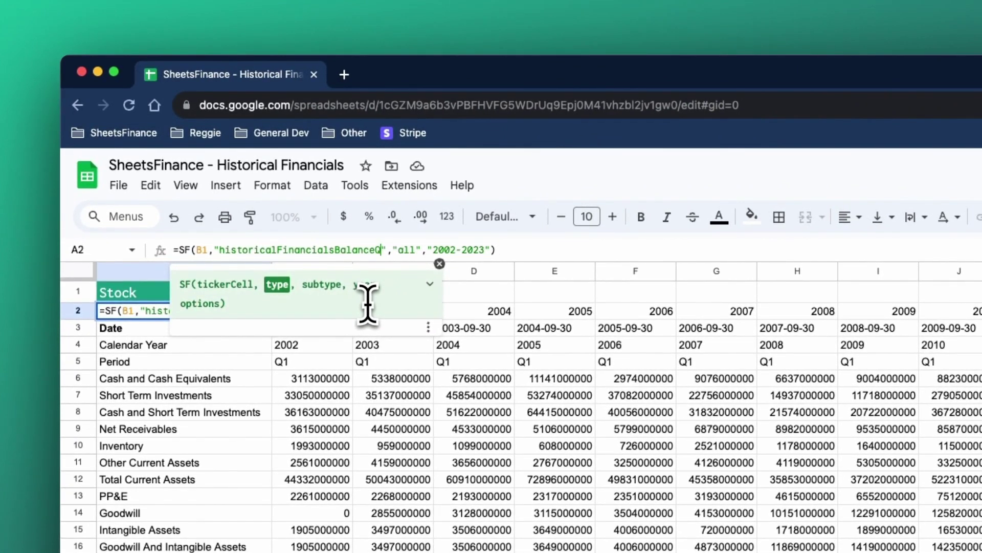
key(Return)
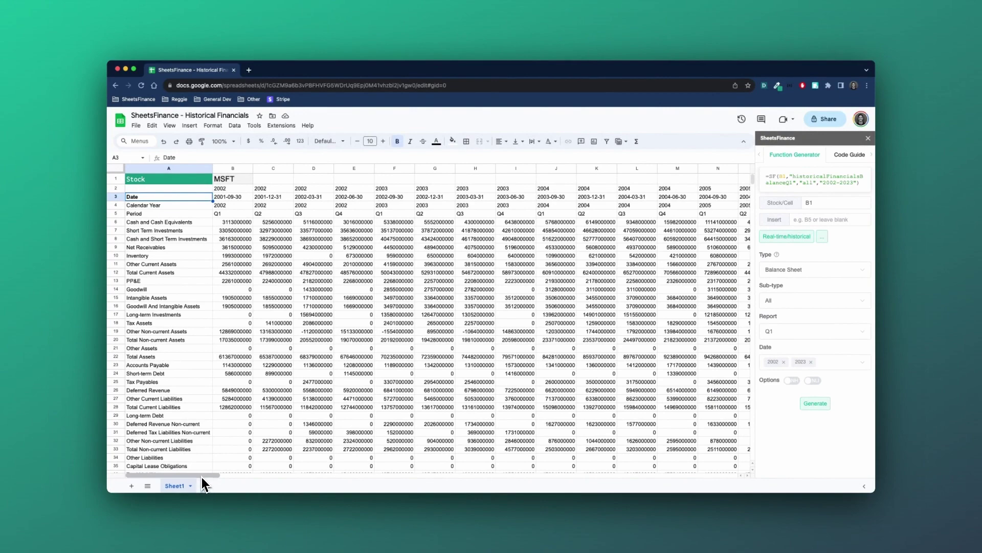
drag(201, 477, 114, 463)
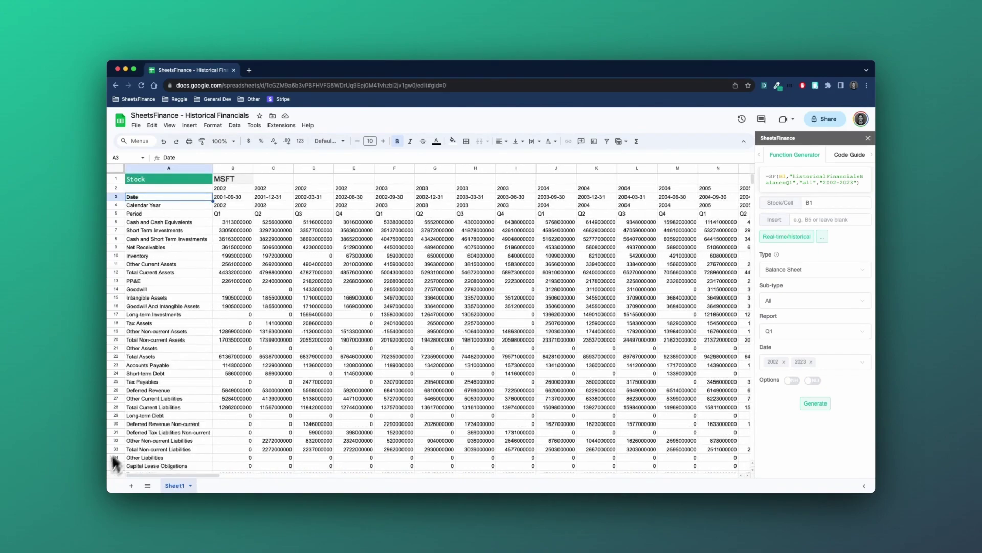
Remove the 2002-2023 range and empty year argument, leaving =SF(B1,"historicalFinancialsBalanceQ3","all").
click(177, 188)
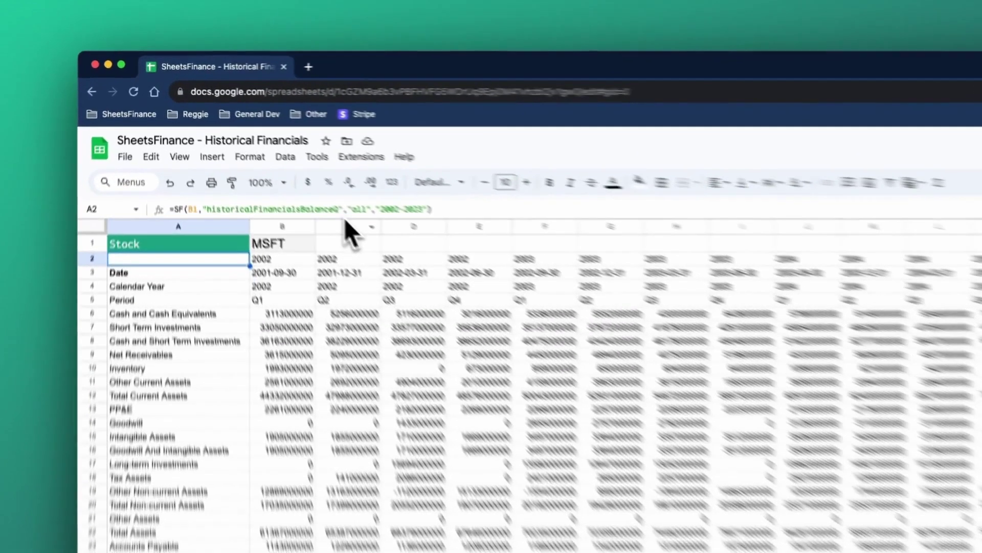
click(425, 209)
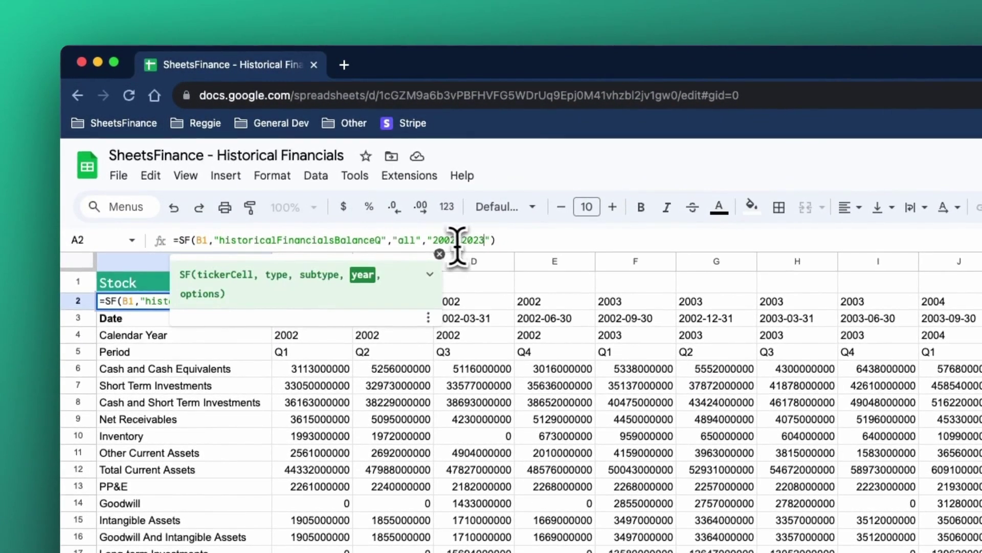
key(BackSpace)
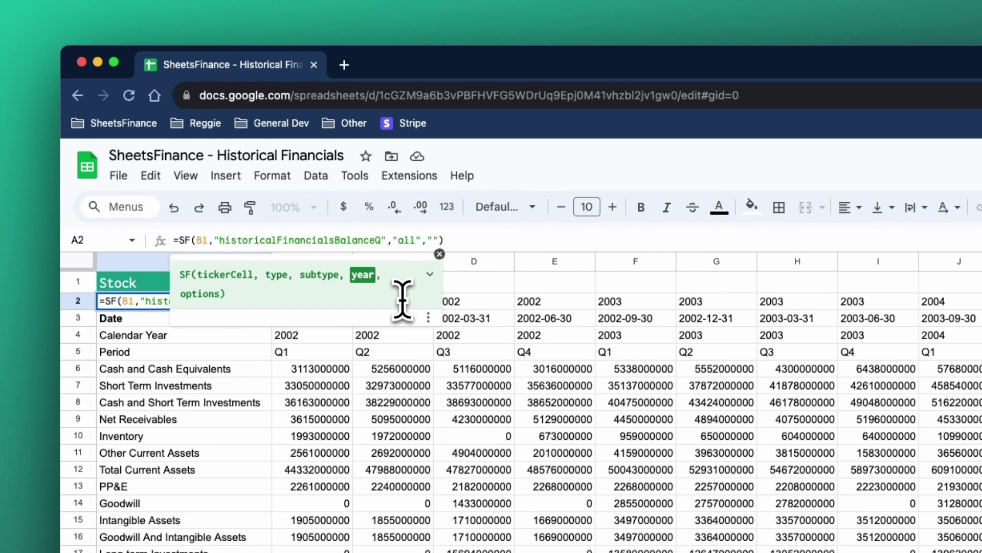
key(Return)
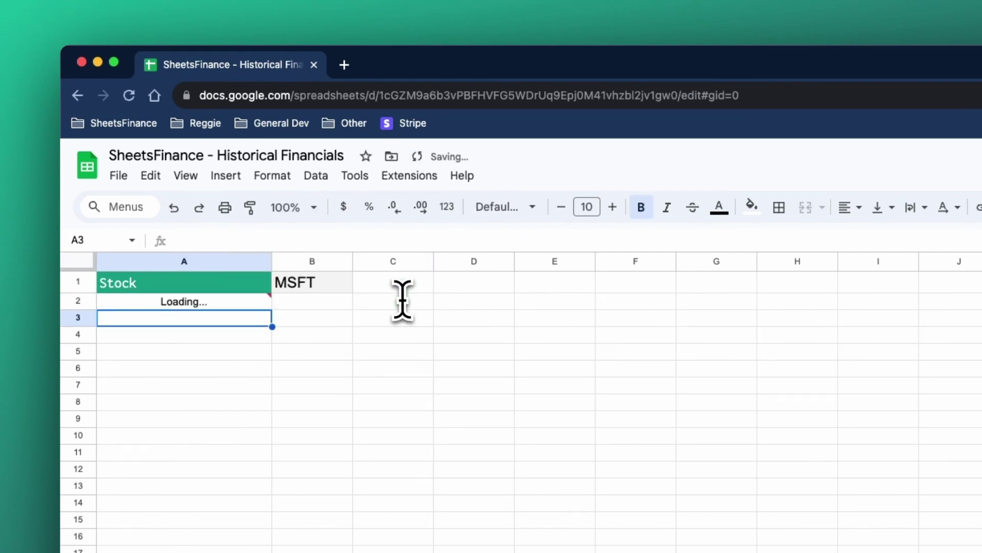
click(204, 306)
click(436, 239)
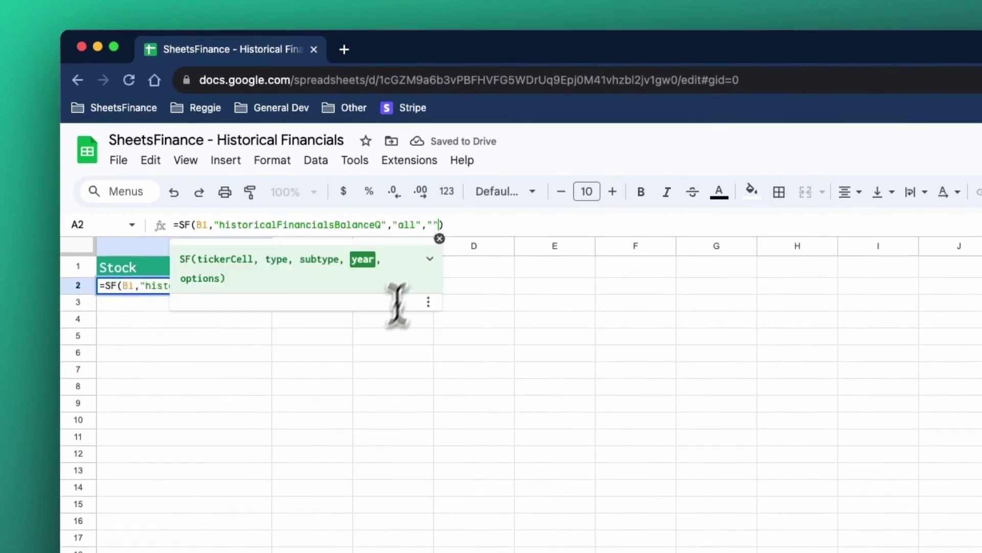
key(BackSpace)
key(BackSpace)
key(BackSpace)
key(Return)
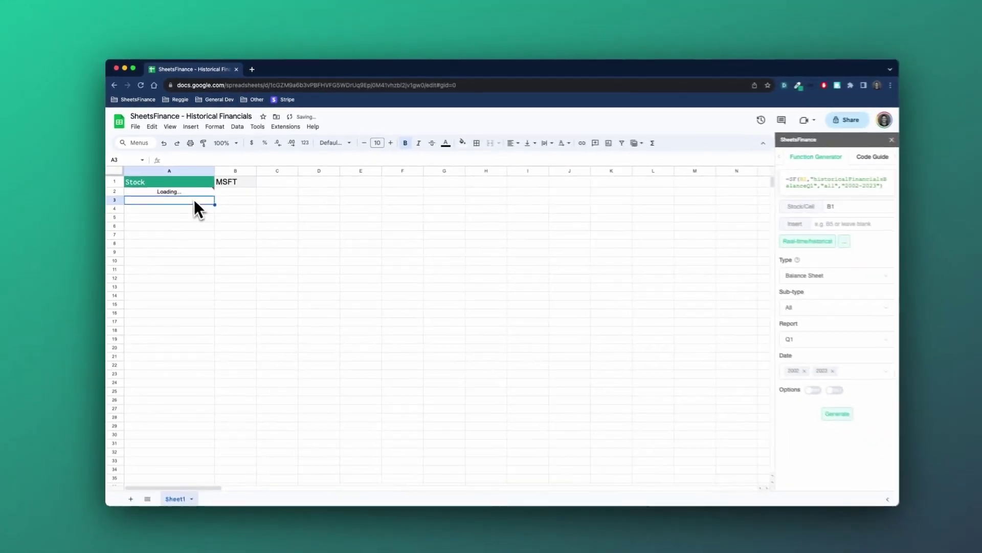
mouse_move(228, 292)
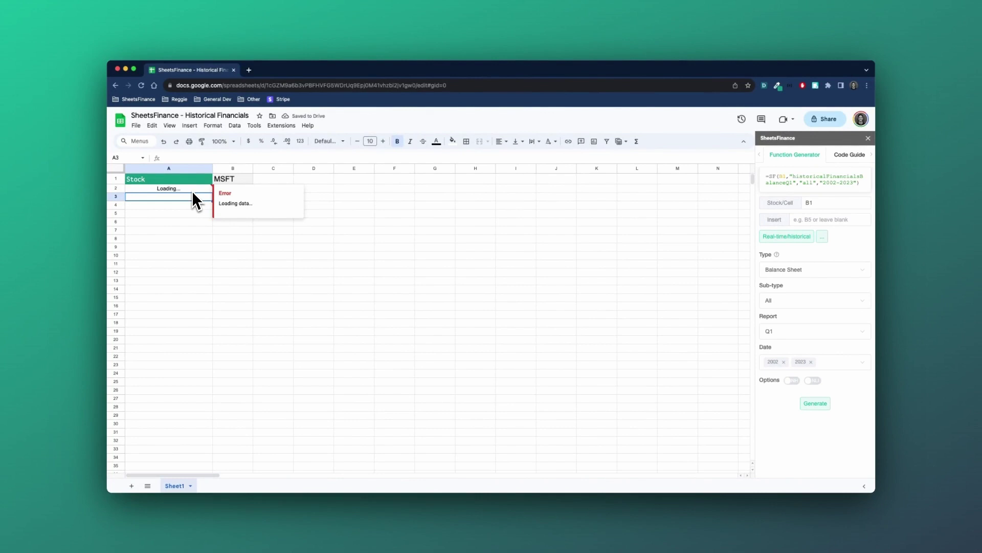
click(196, 190)
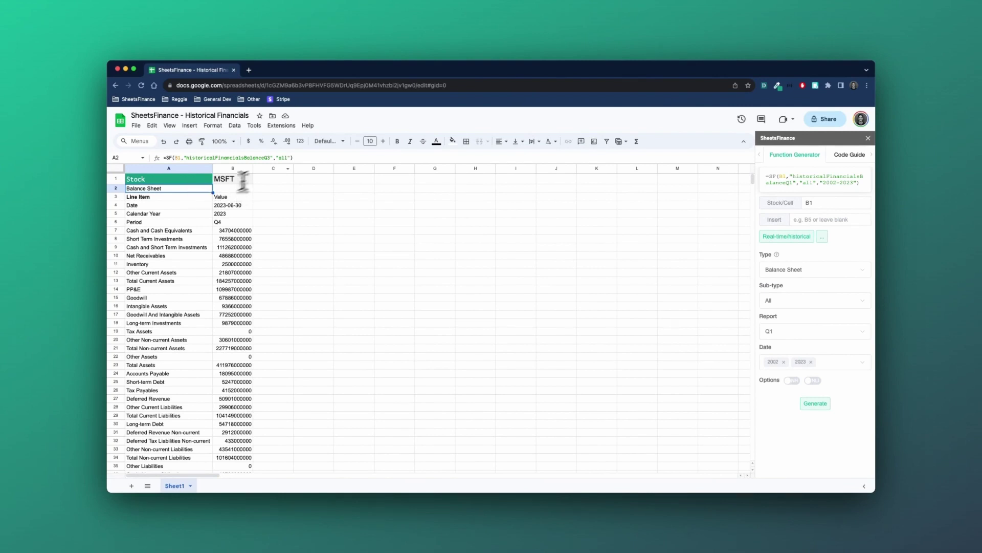
Add the "2012-2022" year range to A2's SF formula for yearly MSFT Q3 balance sheets.
click(289, 157)
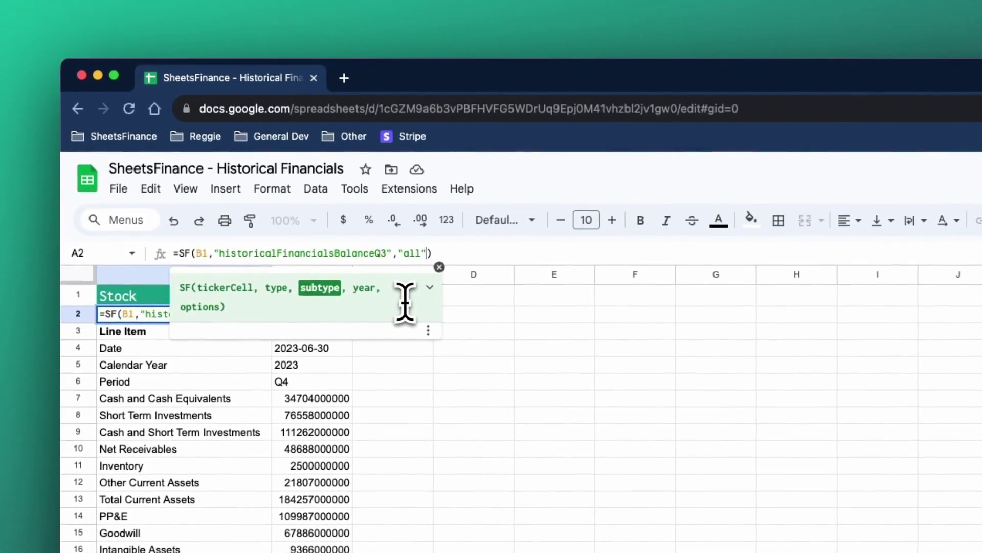
text(, "2)
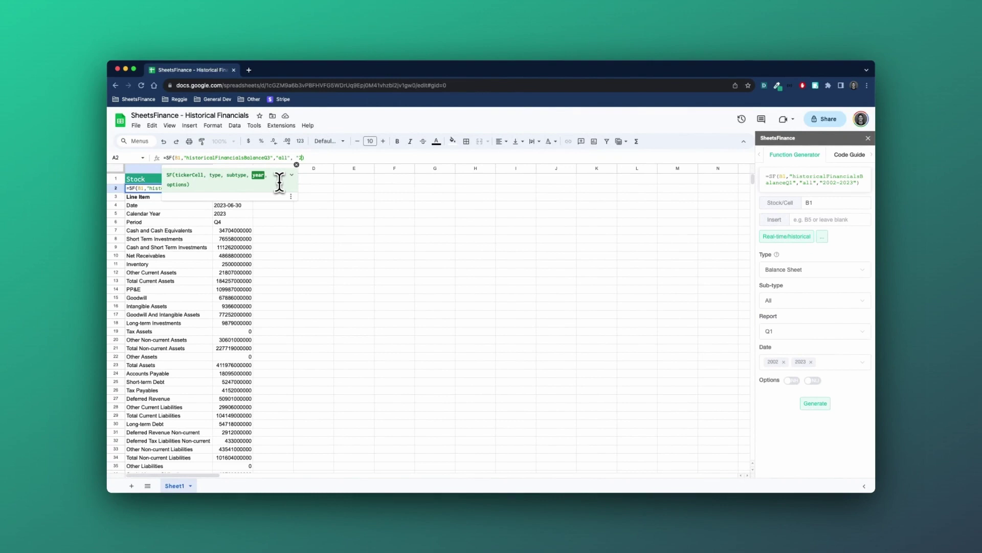
text(012-2022)
key(Return)
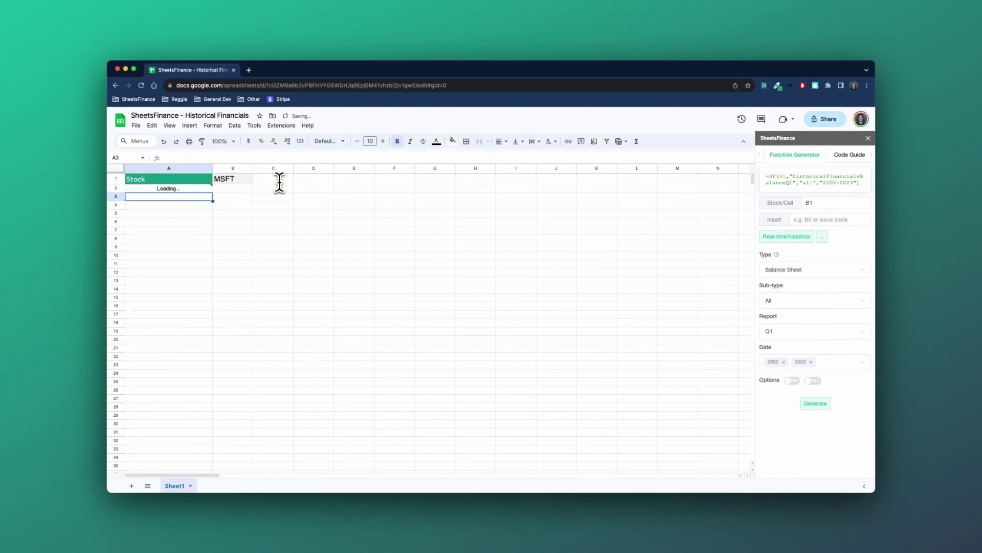
mouse_move(185, 188)
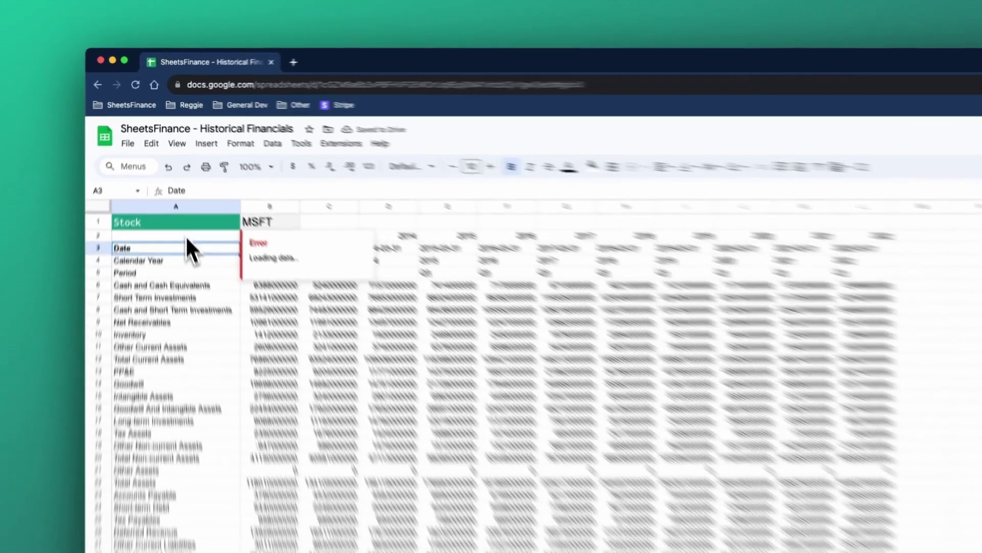
click(174, 188)
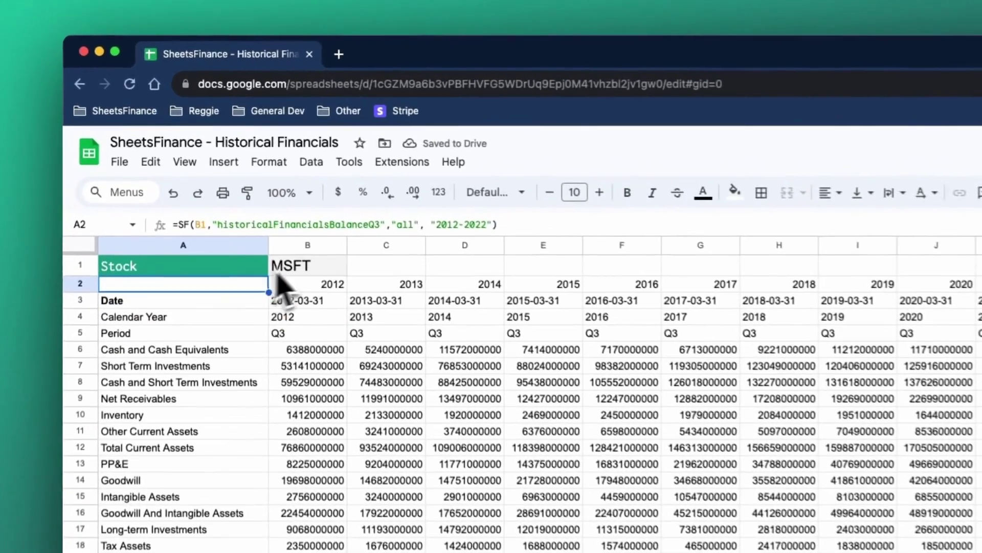
click(232, 179)
Replace the B1 ticker MSFT with AAPL so Apple's 2012–2022 Q3 balance sheets load.
text(A)
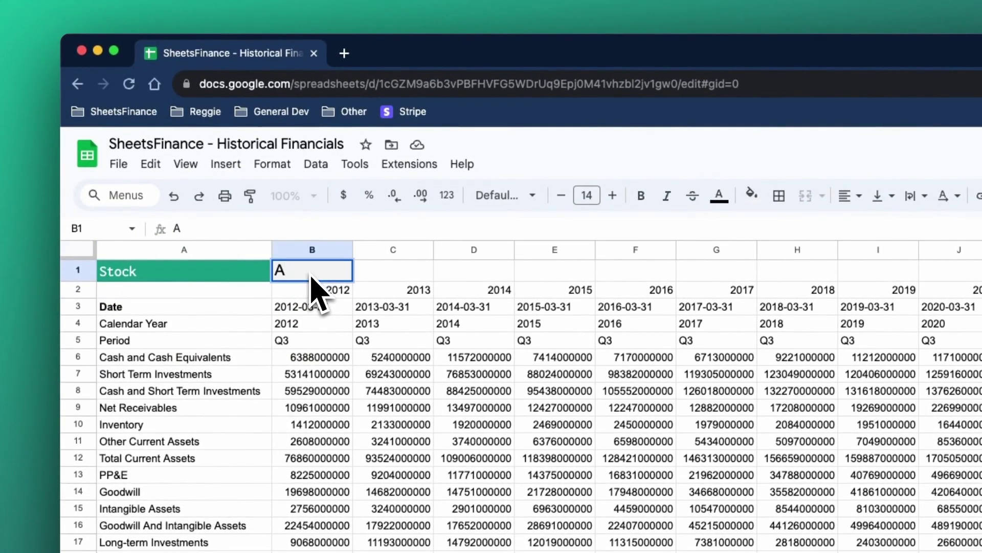
text(APL)
key(Return)
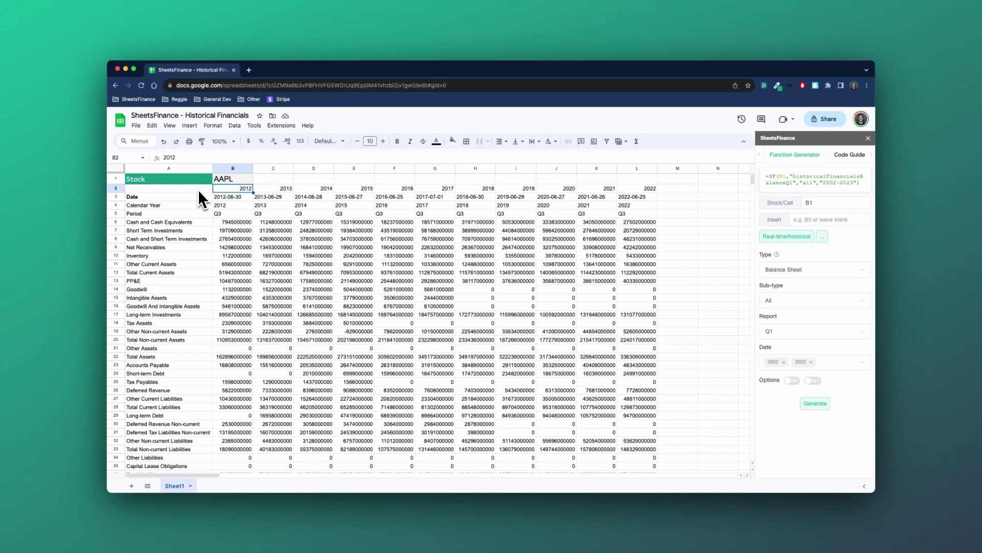
click(198, 189)
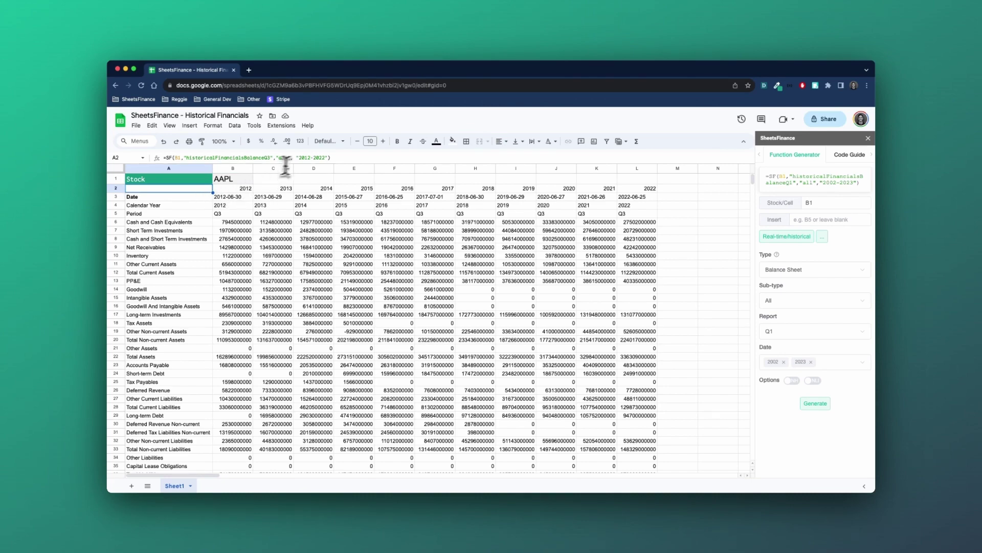
Change A2's formula to historicalFinancialsIncomeTTM with "all" and date "2021-01-01".
click(326, 158)
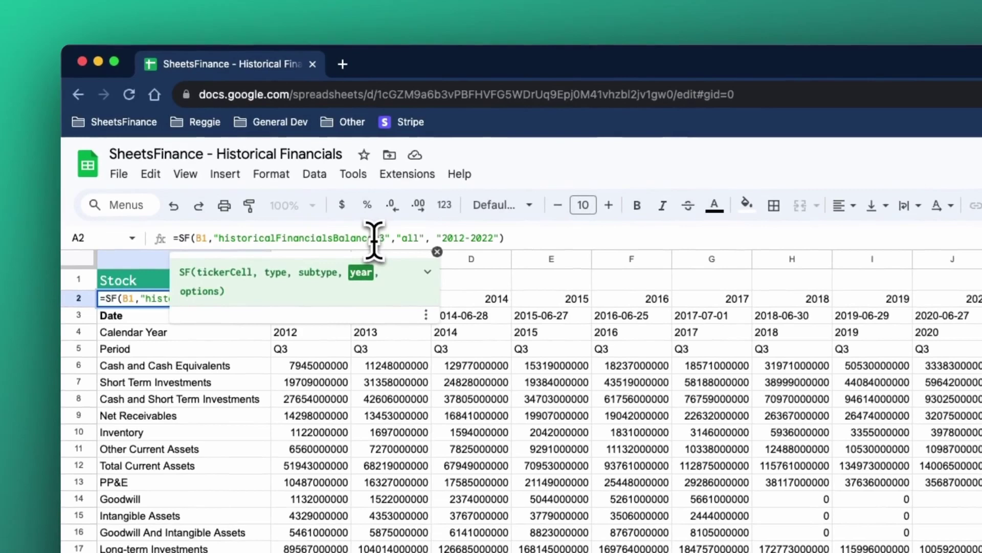
shift+click(244, 158)
key(BackSpace)
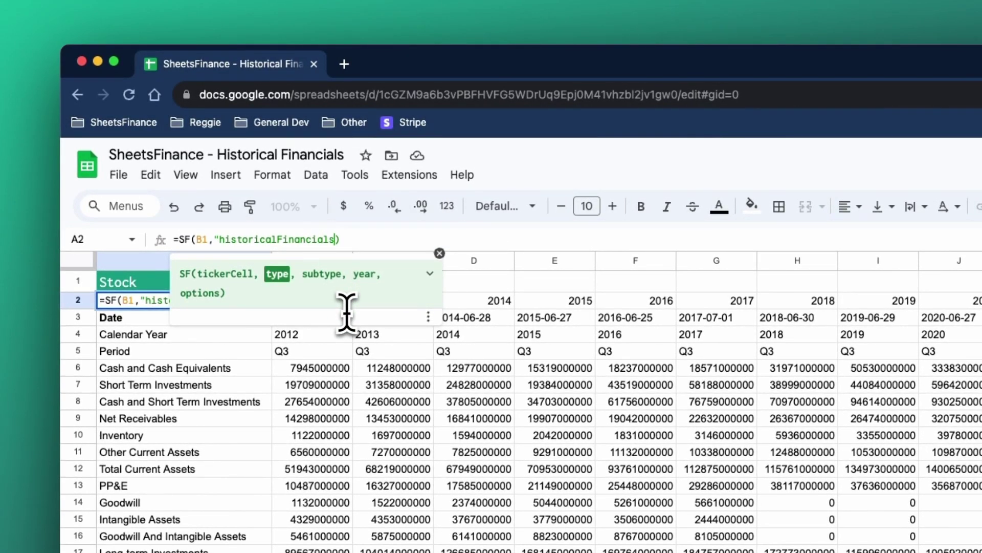
text(IncomeTTM", )
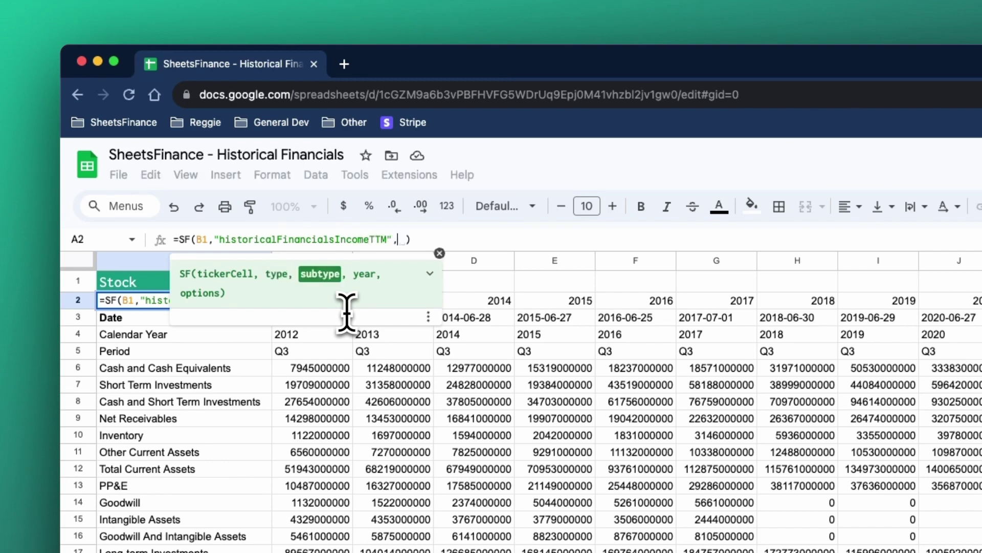
text("all")
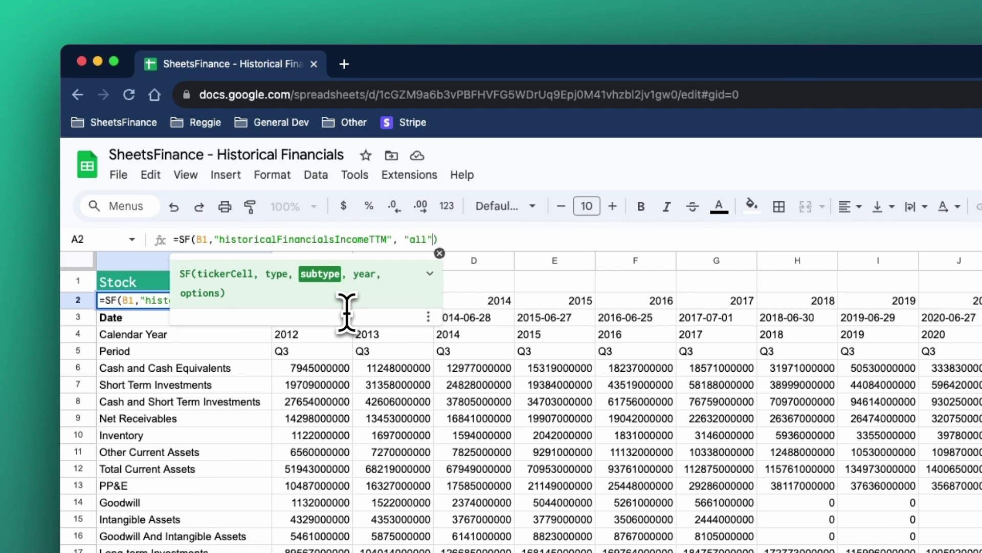
text(, "20)
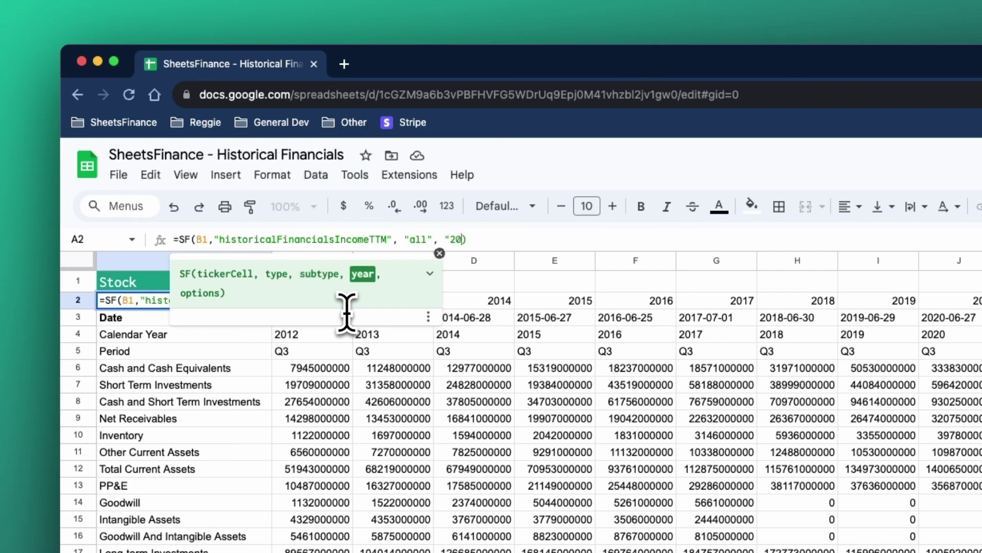
text(21-01-01")
key(Return)
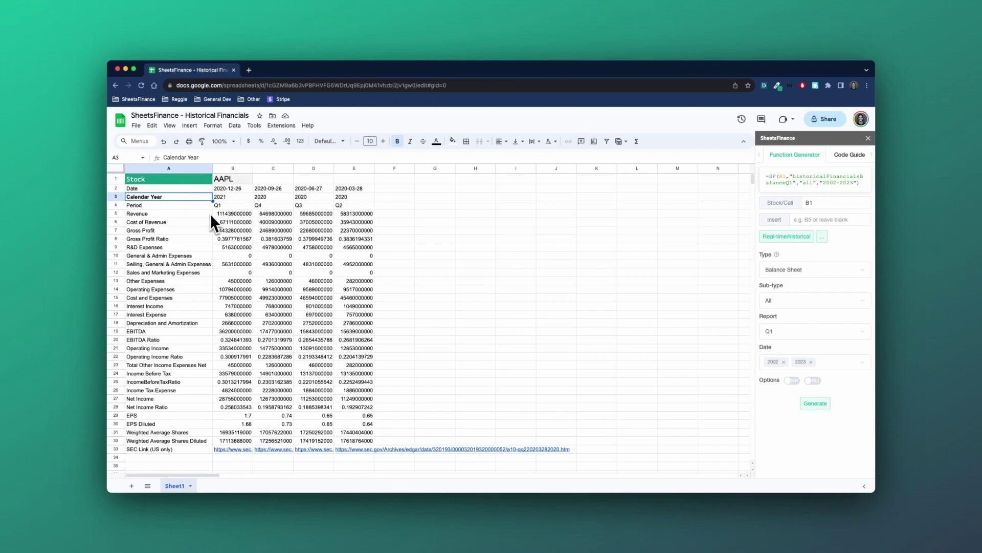
Swap the "all" subtype for "revenue" in A2, leaving only Apple's TTM Revenue row.
click(193, 190)
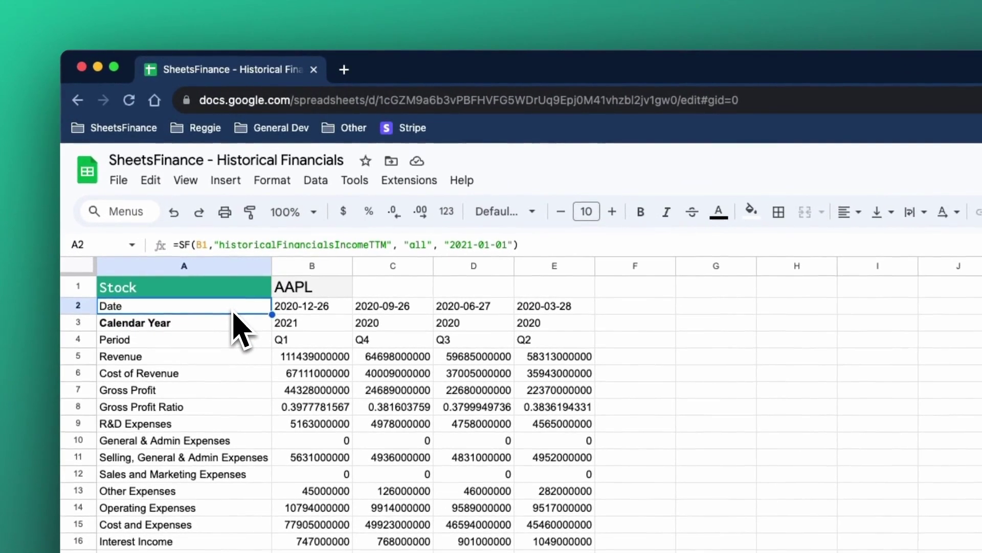
double_click(406, 245)
key(BackSpace)
key(BackSpace)
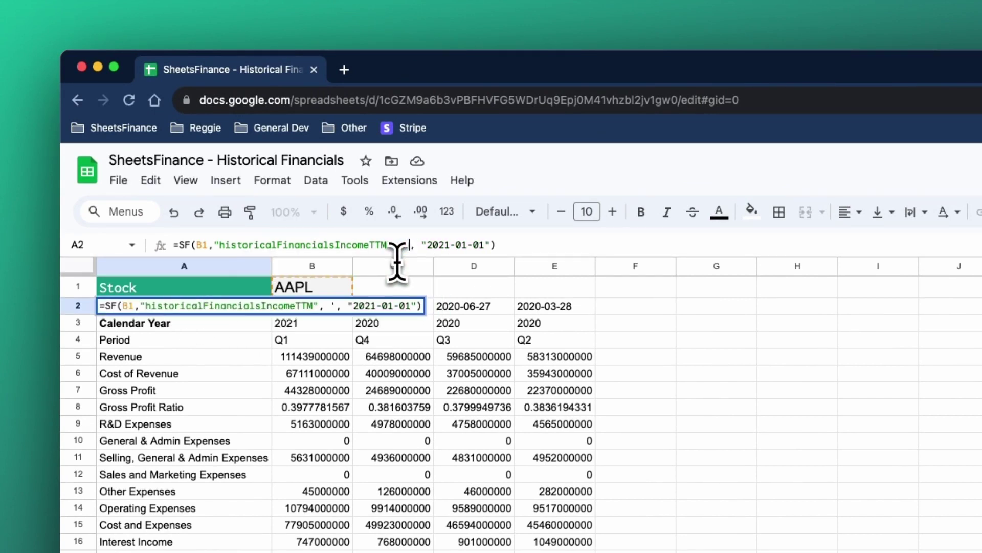
text(revenue)
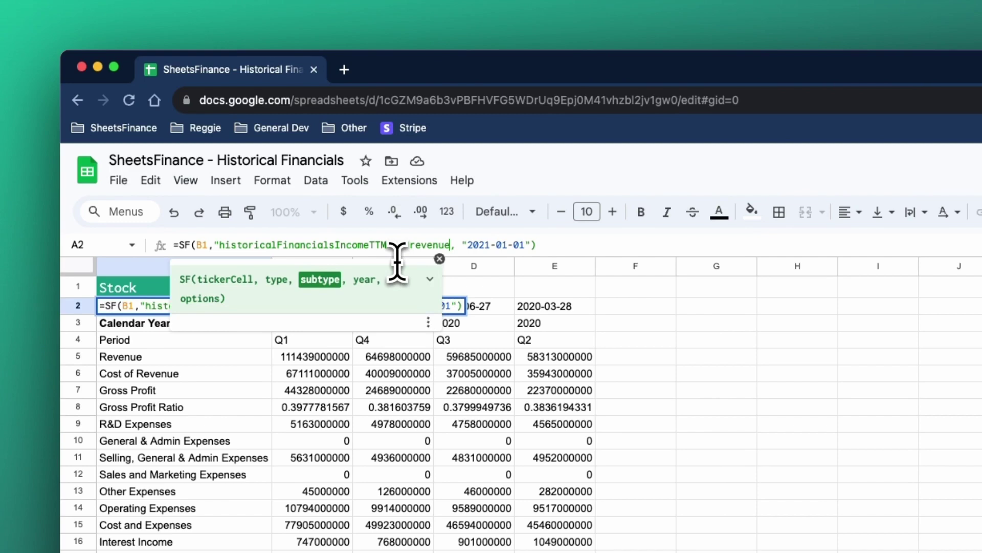
text(")
key(Return)
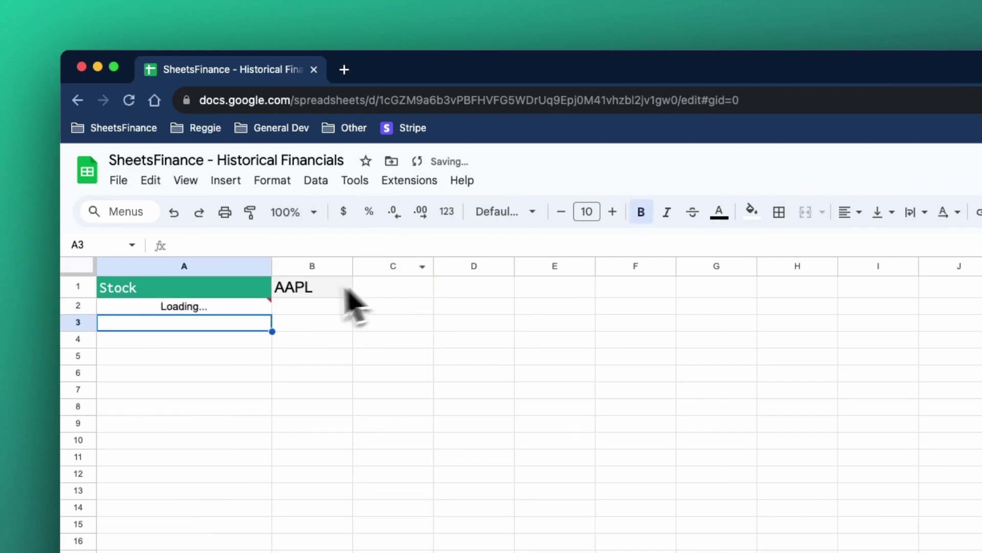
mouse_move(223, 308)
click(216, 283)
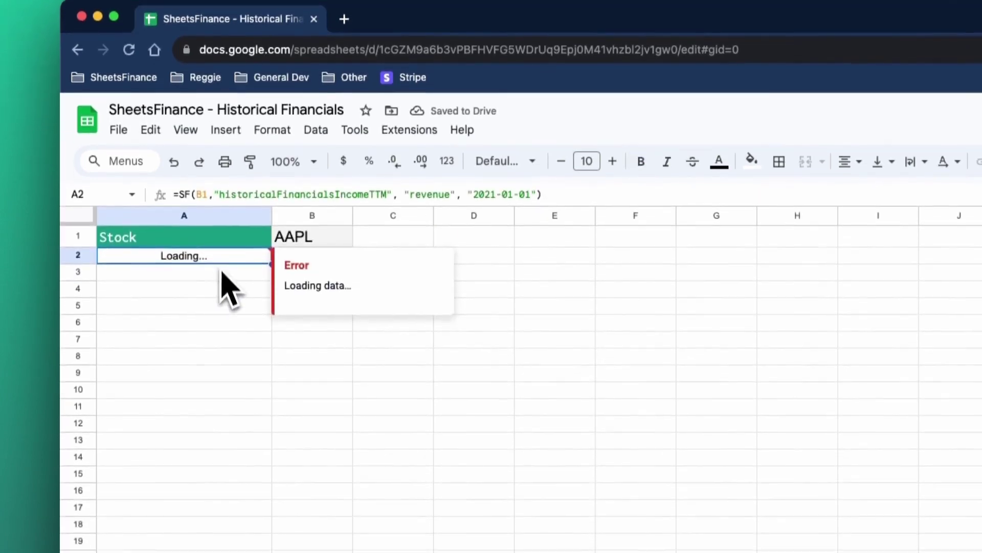
click(239, 379)
click(259, 277)
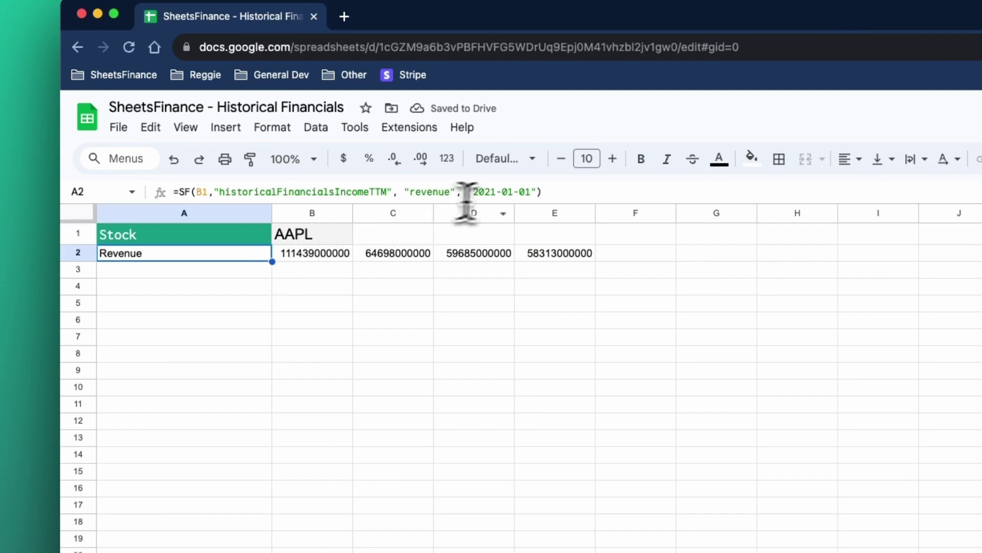
click(537, 190)
text(, ")
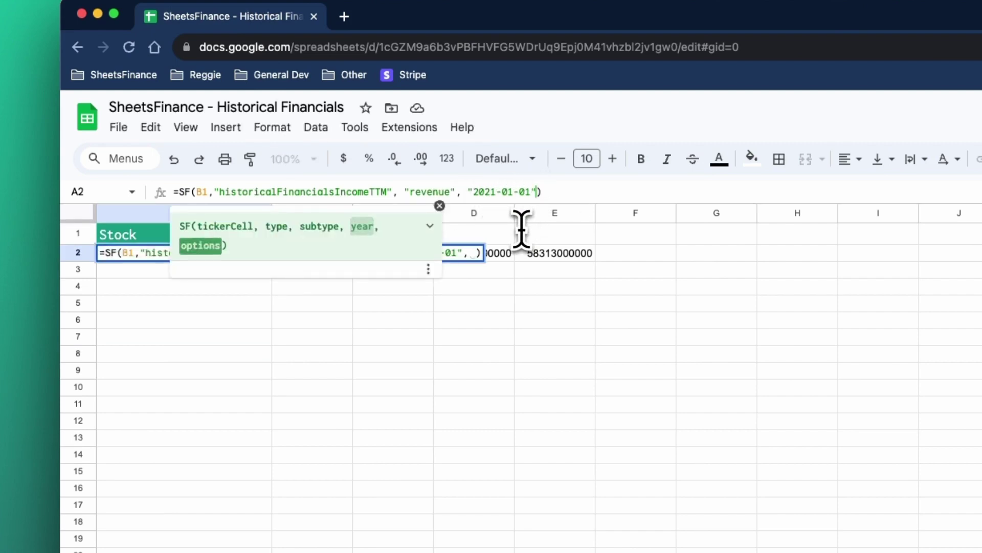
text(NLI")
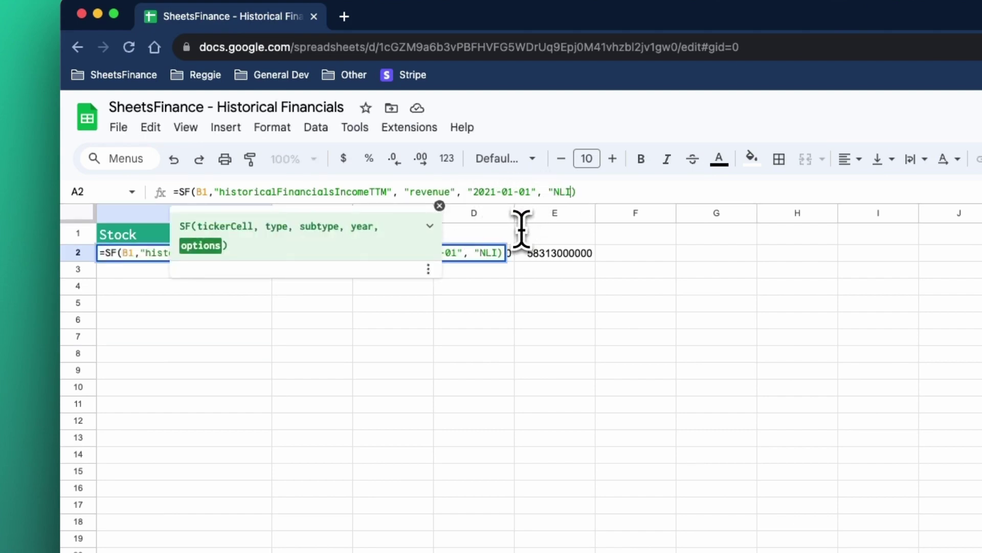
click(178, 192)
text(SUM()
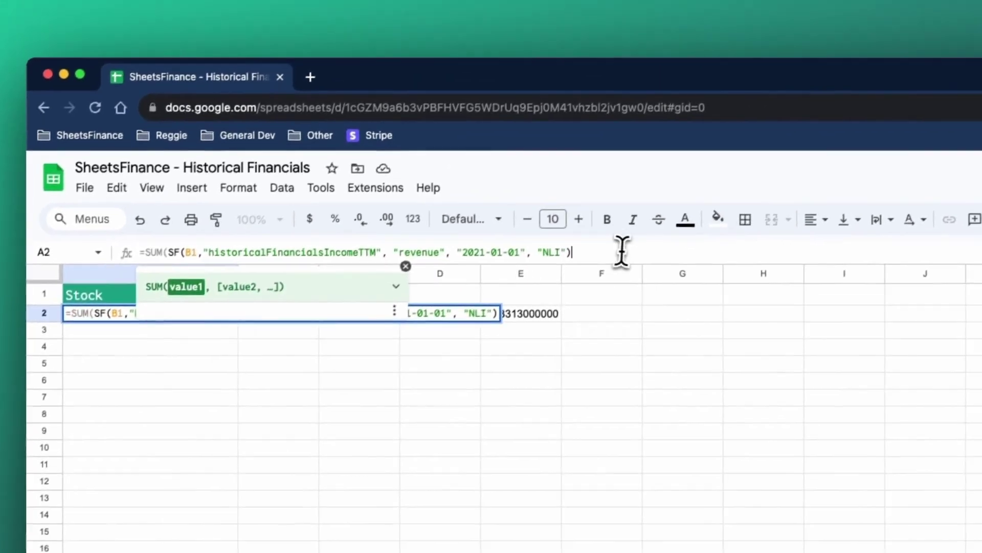
click(646, 190)
key(Return)
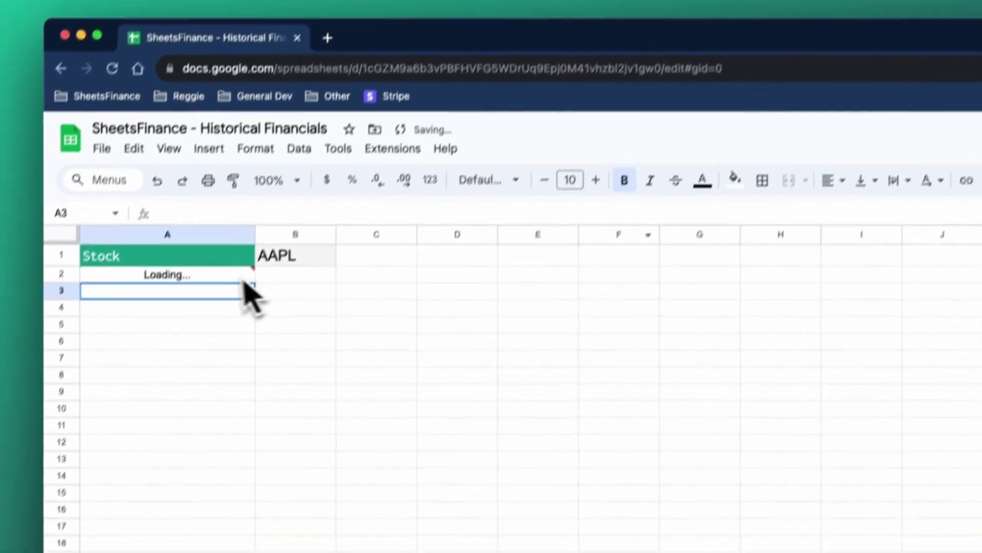
mouse_move(205, 325)
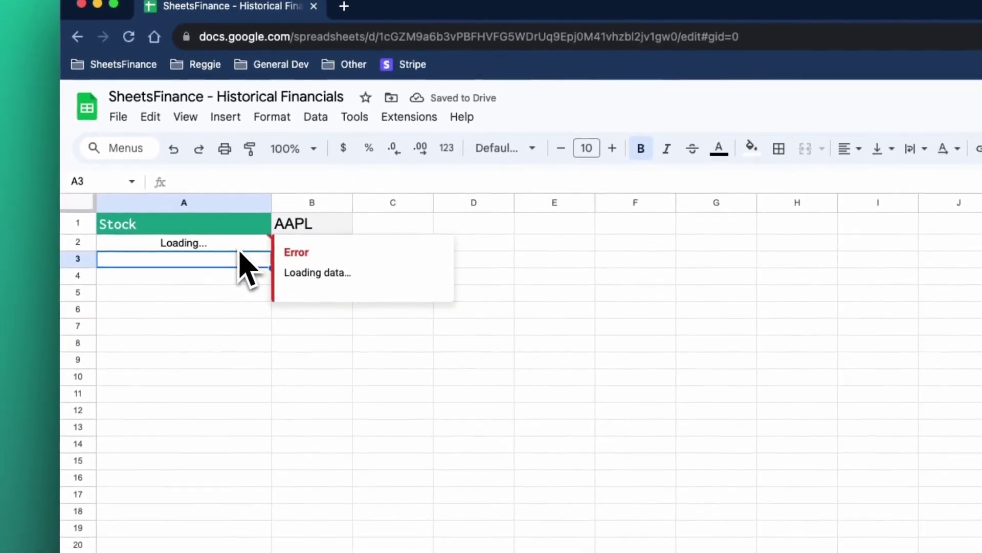
click(233, 252)
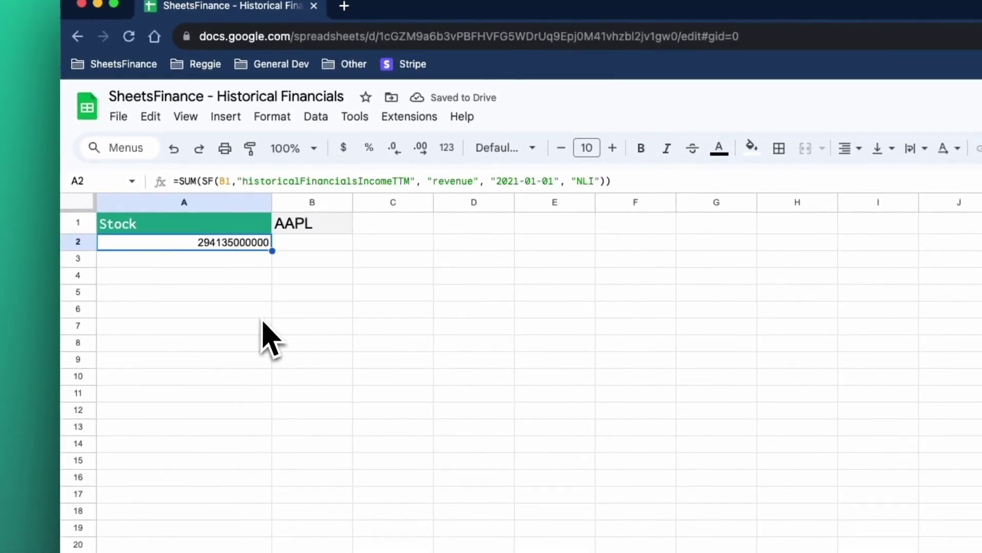